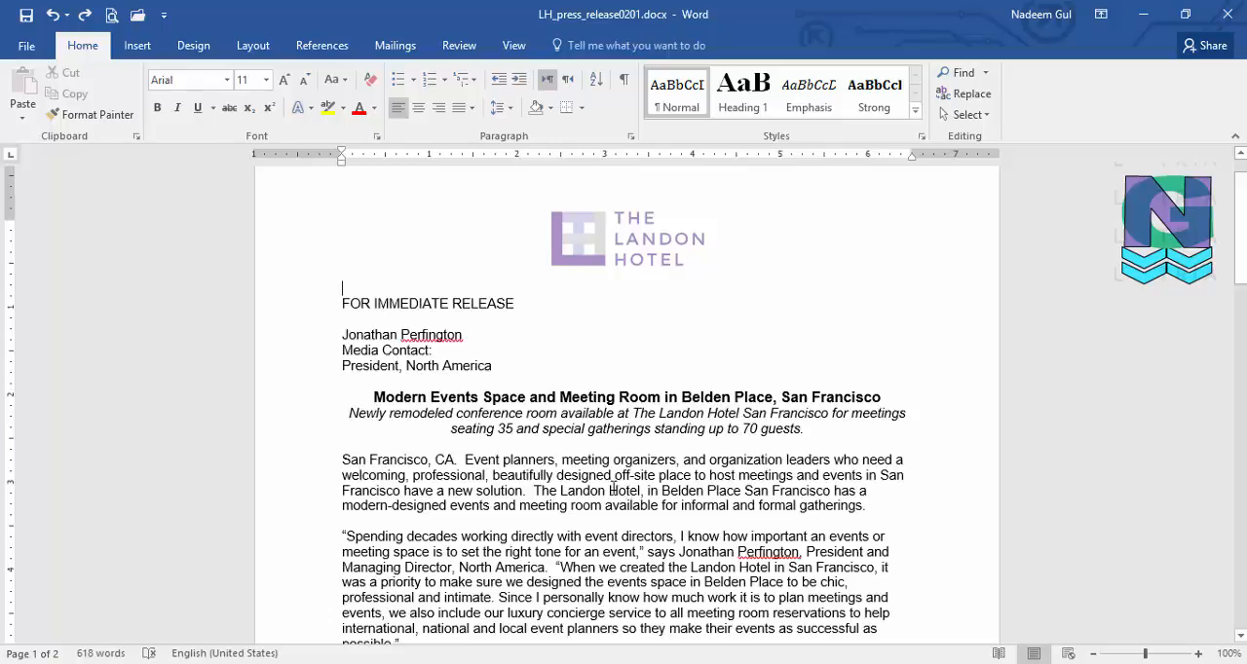
# Insert "and manager" after "President" in the media contact's title line
pyautogui.click(566, 426)
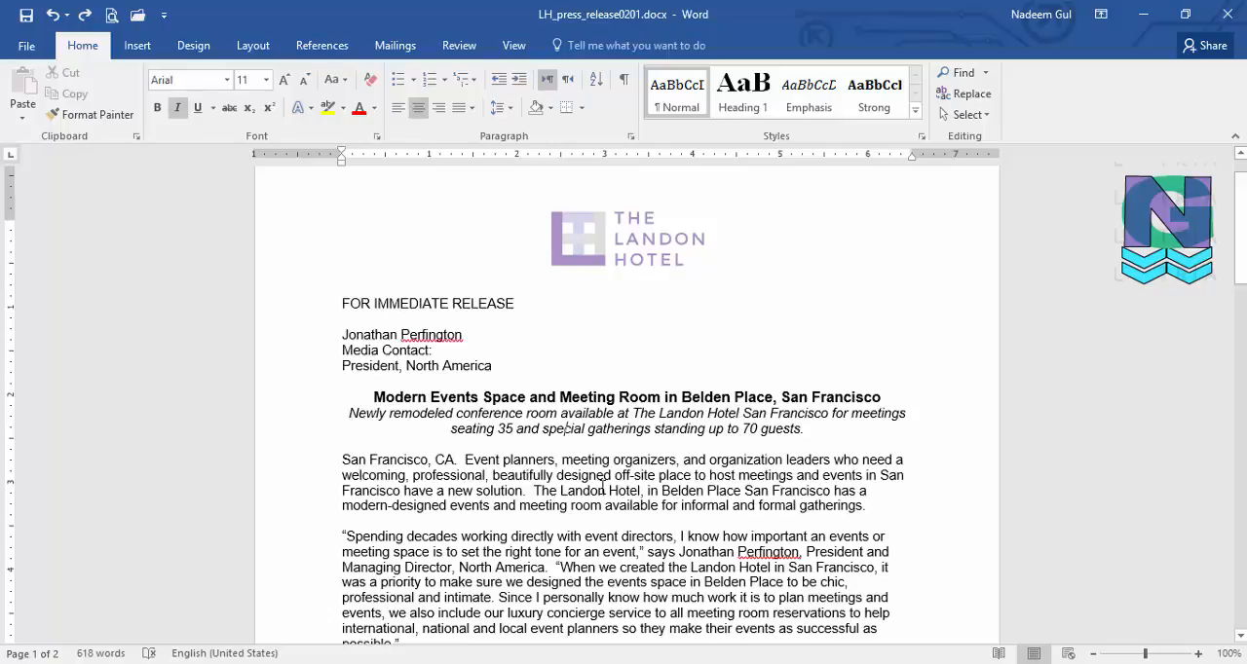
pyautogui.click(400, 365)
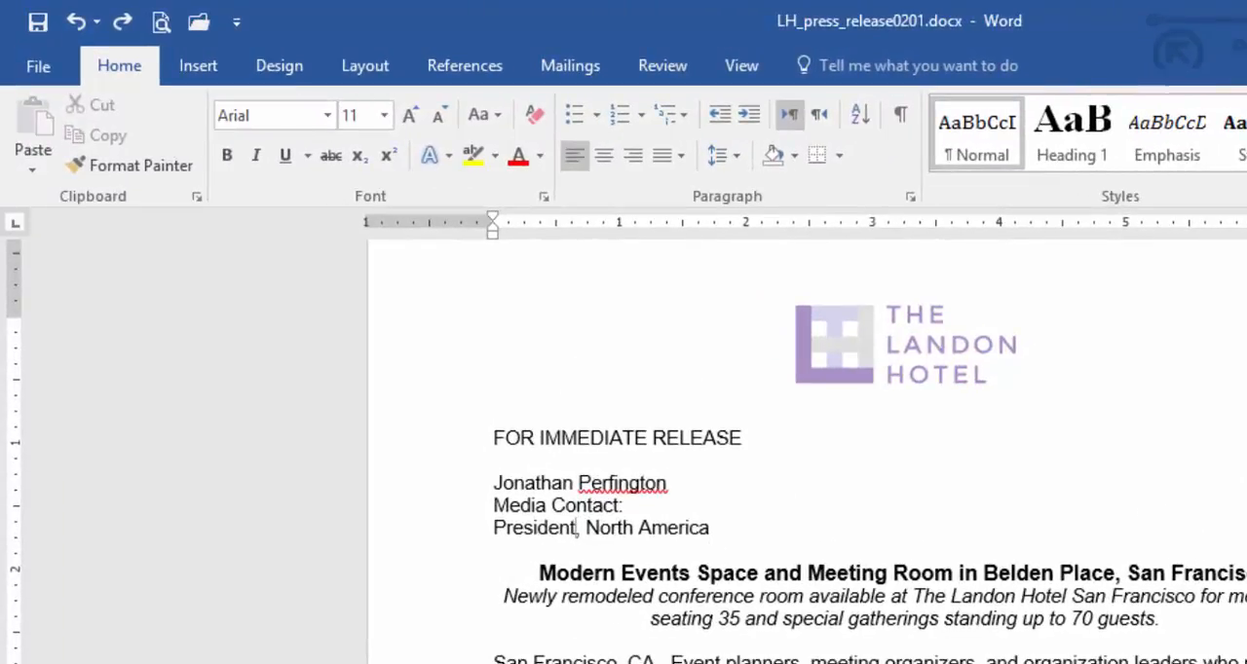
pyautogui.write('and manage')
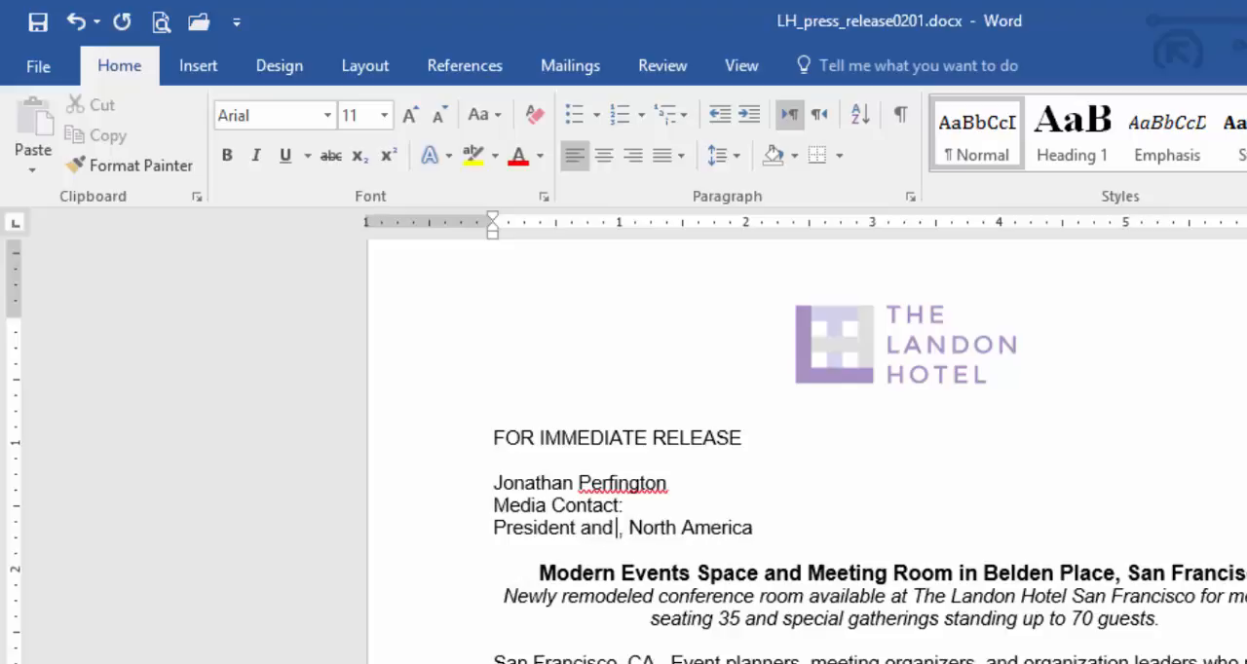
pyautogui.write('r')
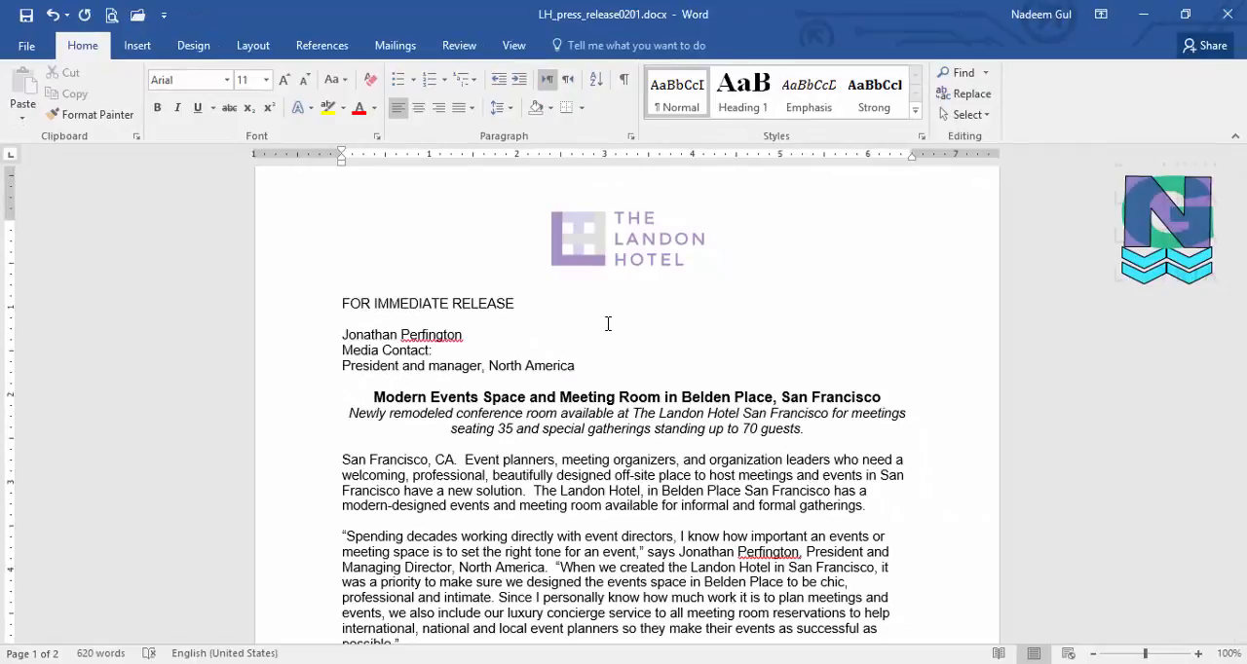
# Create a new blank document and right-align its first line
pyautogui.hotkey('ctrl', 'n')
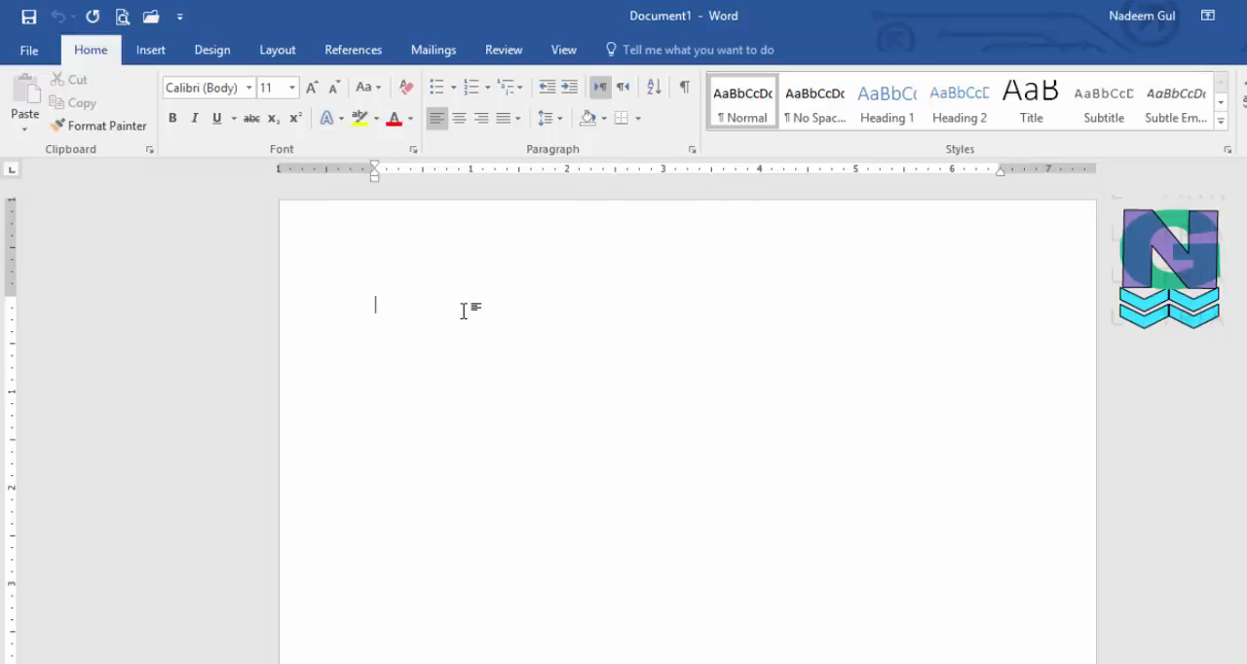
pyautogui.doubleClick(673, 313)
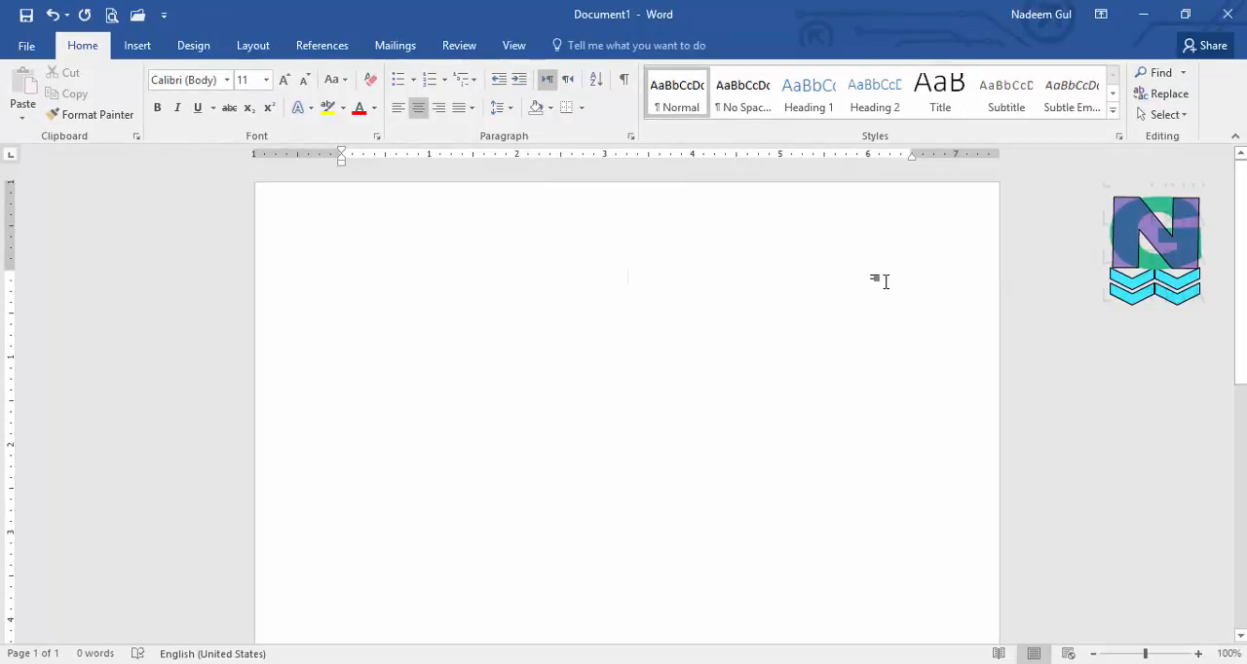
pyautogui.hotkey('ctrl', 'l')
pyautogui.hotkey('ctrl', 'r')
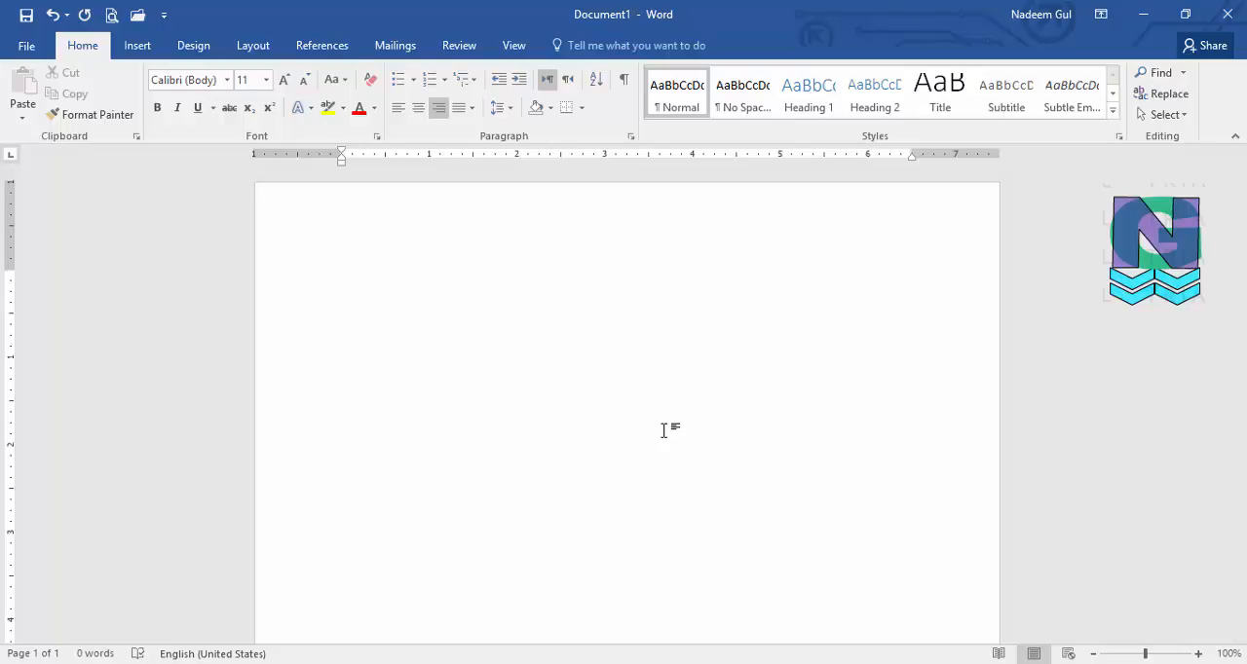
# Enter the date "Thursday, December 1, 2016" on the right-aligned line using the AutoComplete suggestions, and start a new line
pyautogui.write('thur')
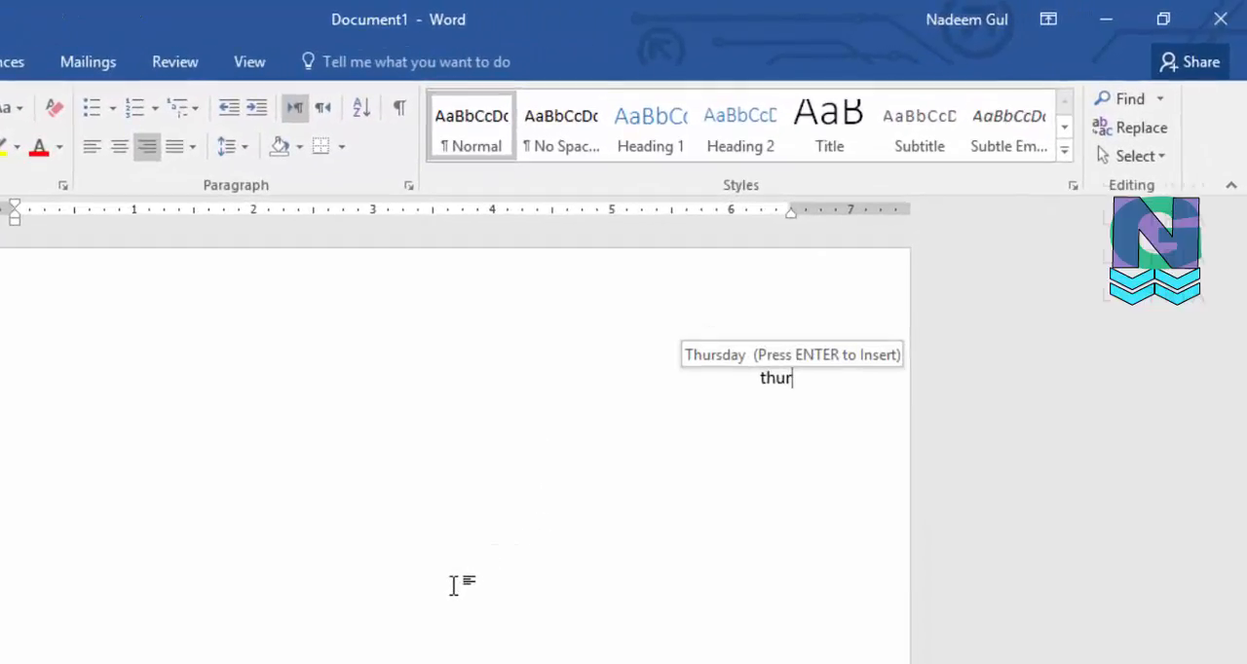
pyautogui.press('Return')
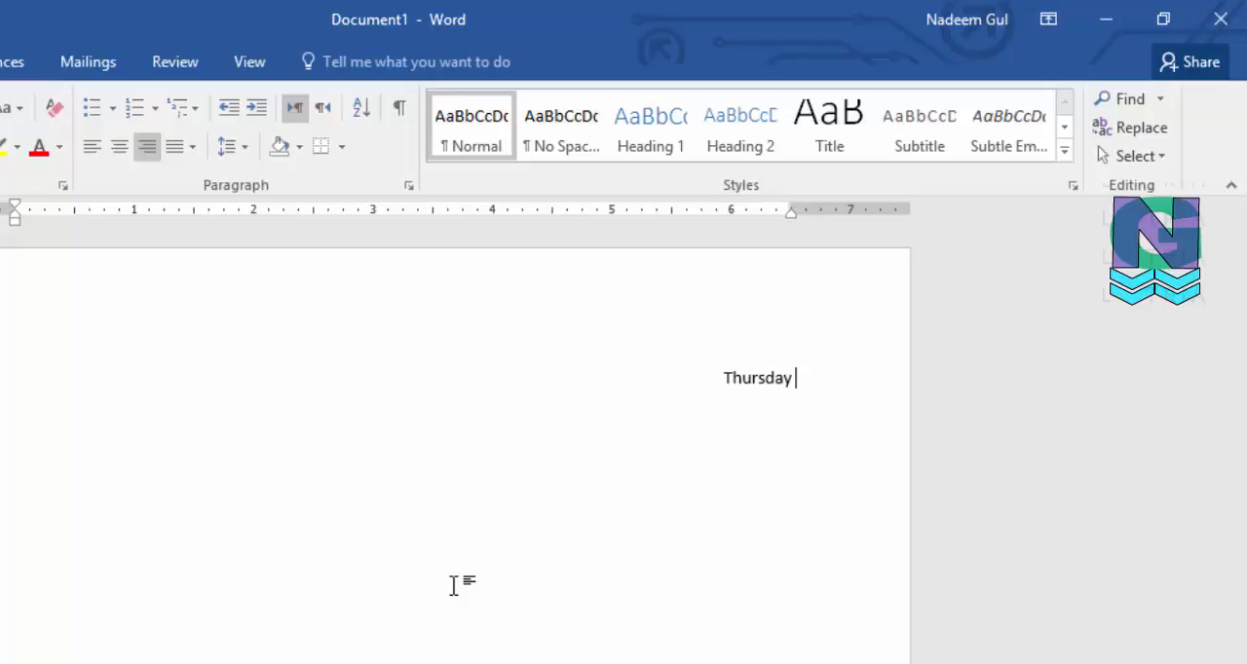
pyautogui.write('01')
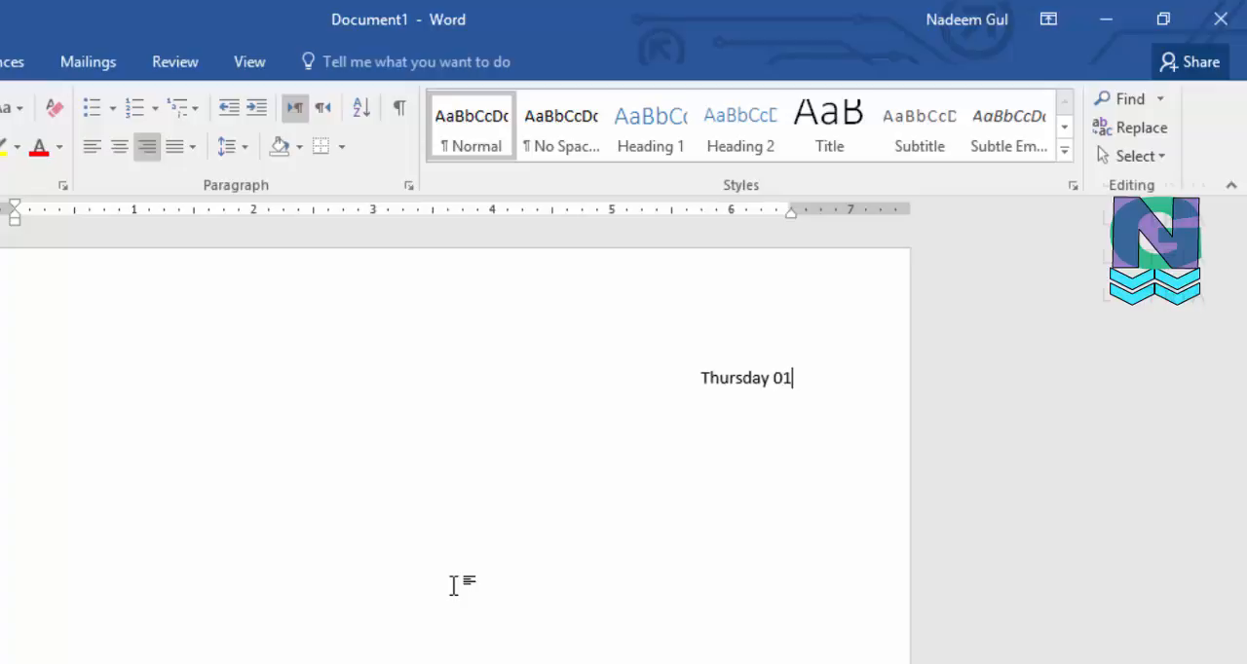
pyautogui.write(',')
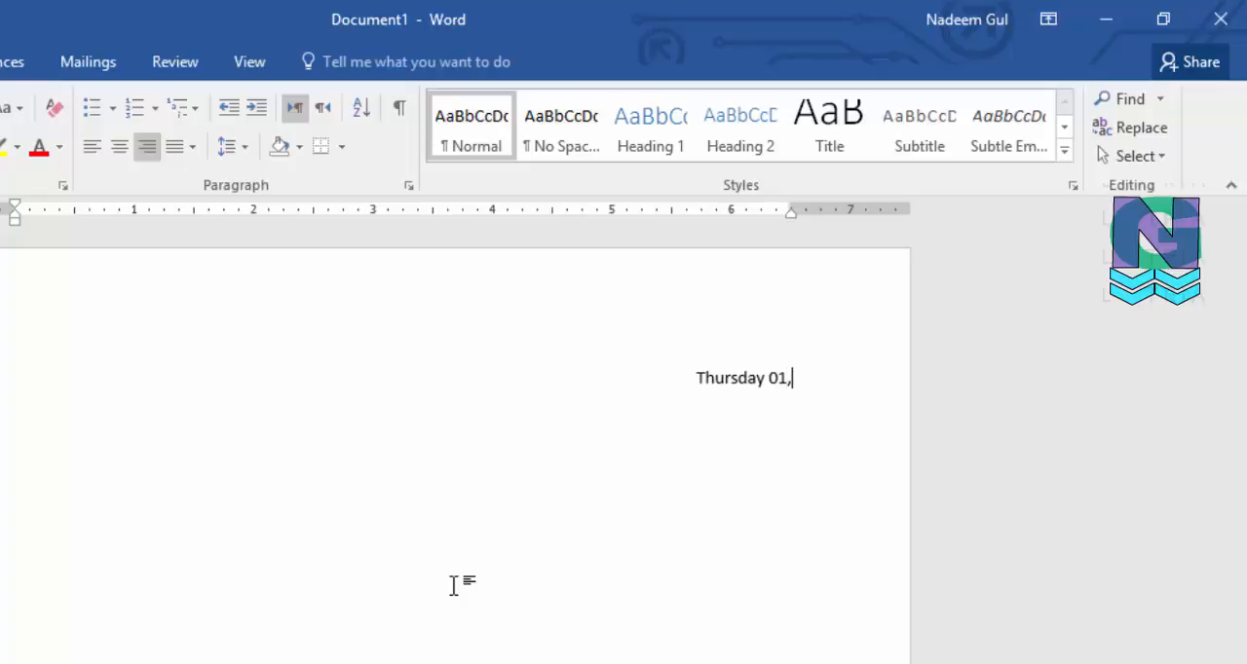
pyautogui.press('BackSpace')
pyautogui.press('BackSpace')
pyautogui.press('BackSpace')
pyautogui.press('BackSpace')
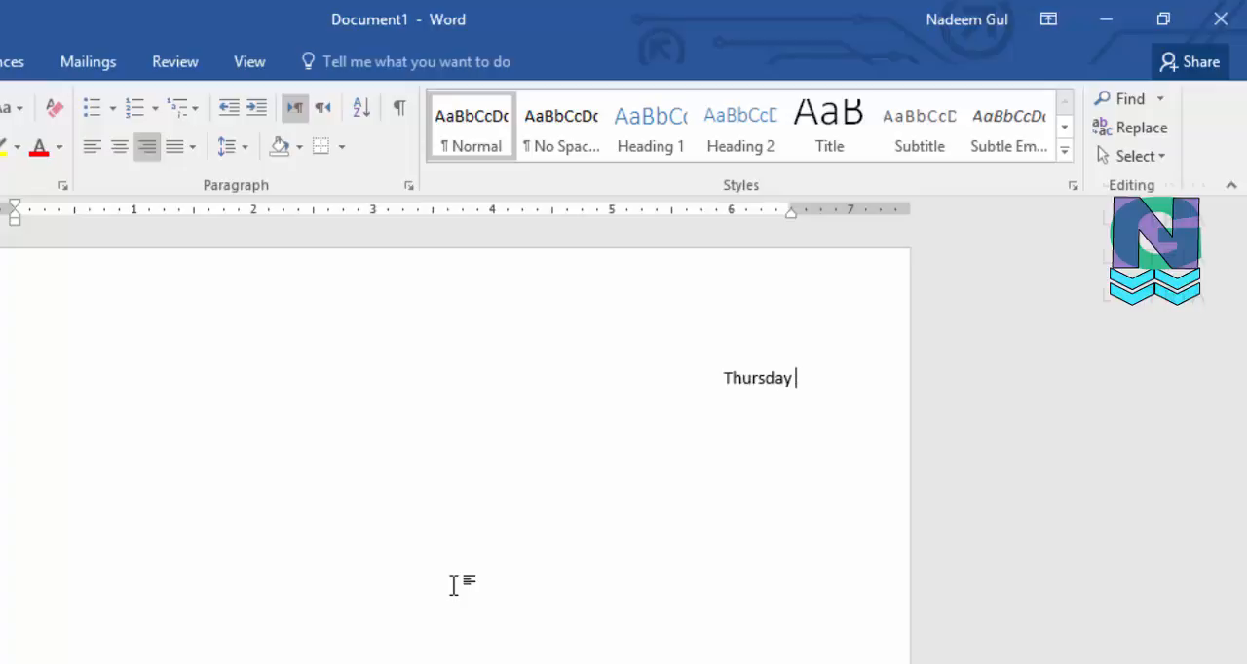
pyautogui.write(',')
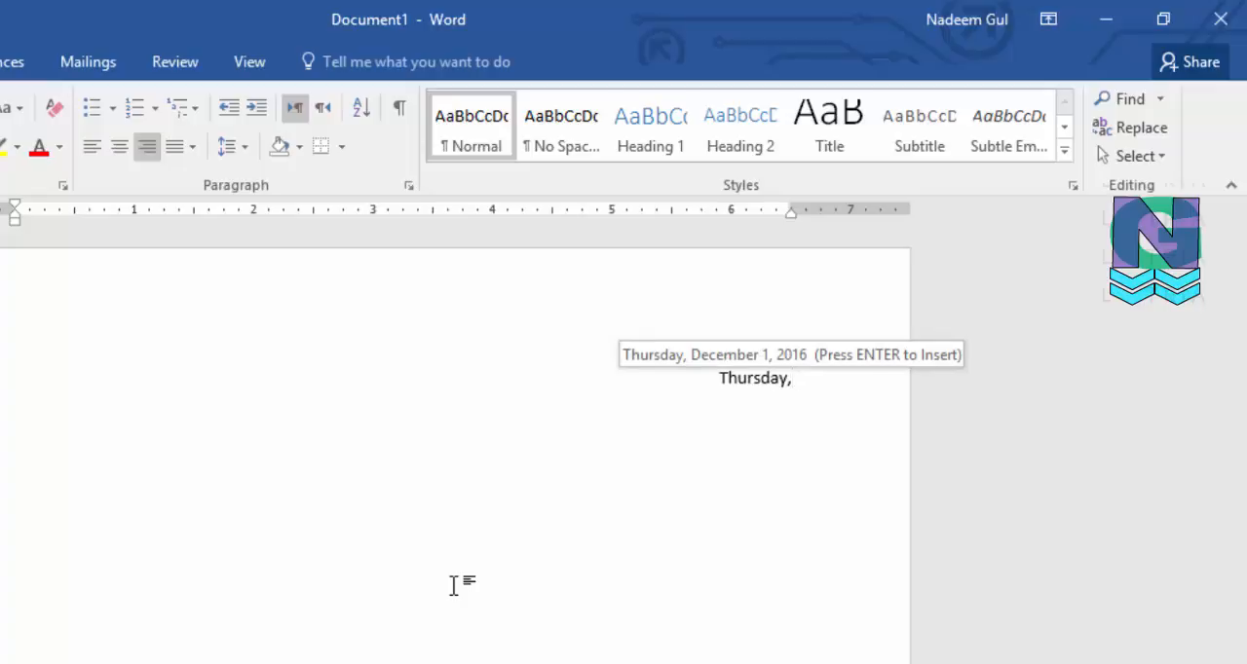
pyautogui.press('Return')
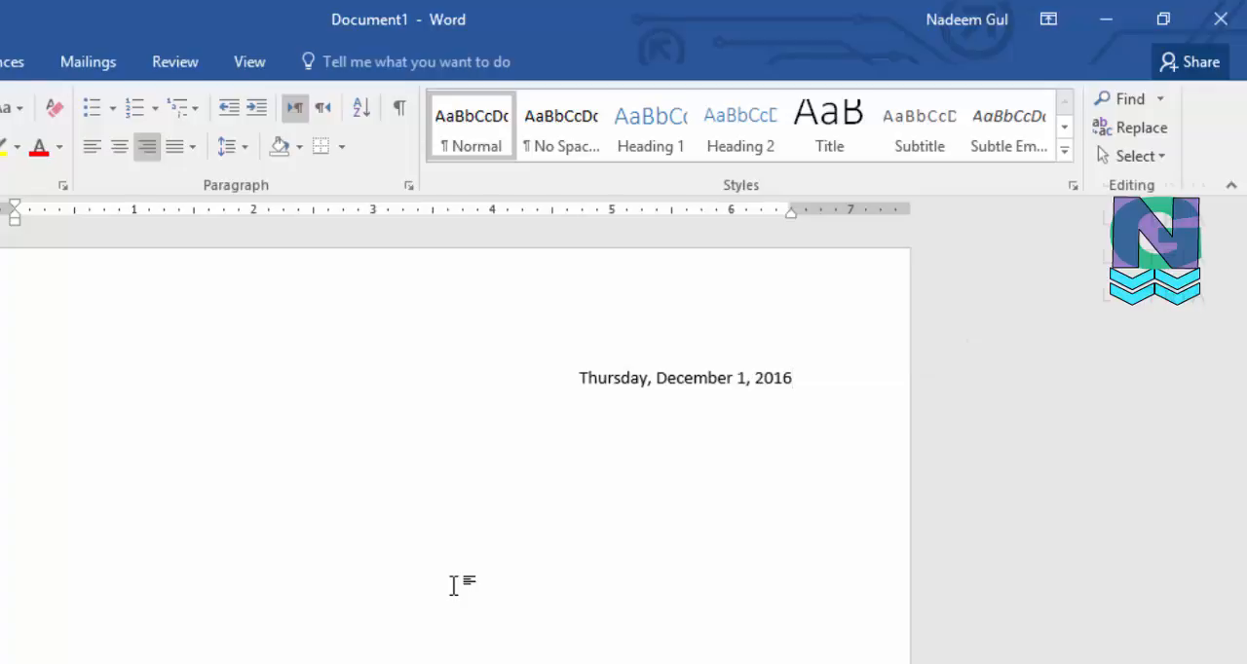
pyautogui.press('Return')
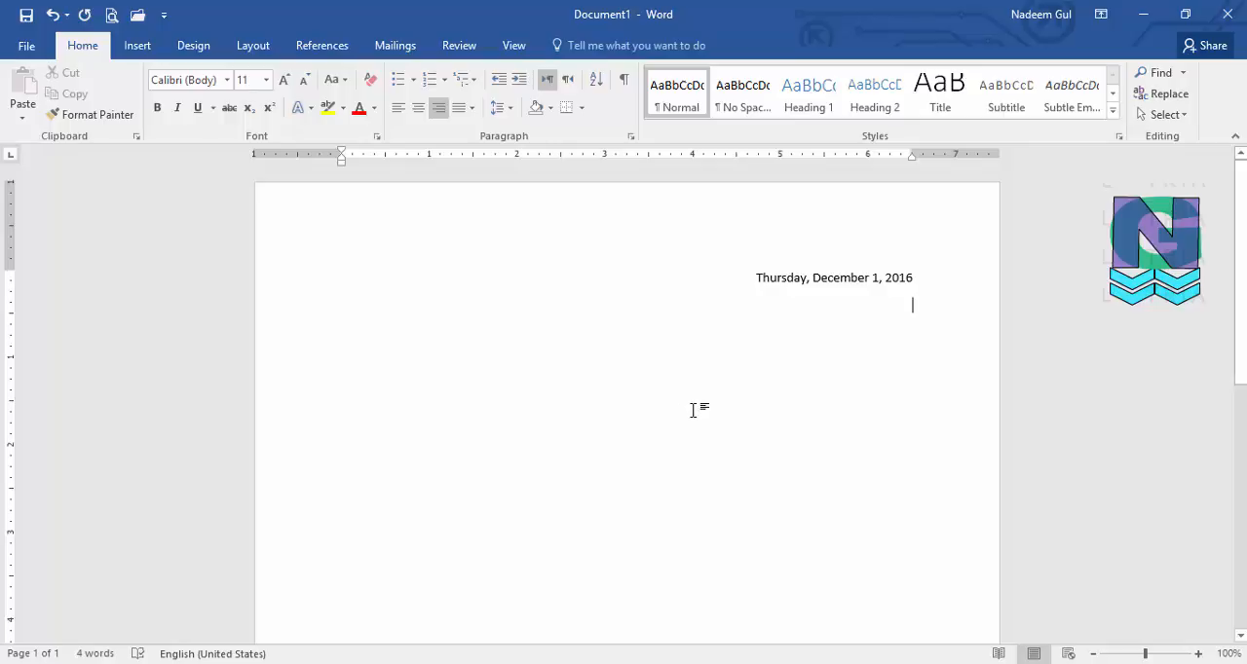
# Enter "Memorandum" on a left-aligned line two lines below the date, followed by a new line
pyautogui.doubleClick(351, 331)
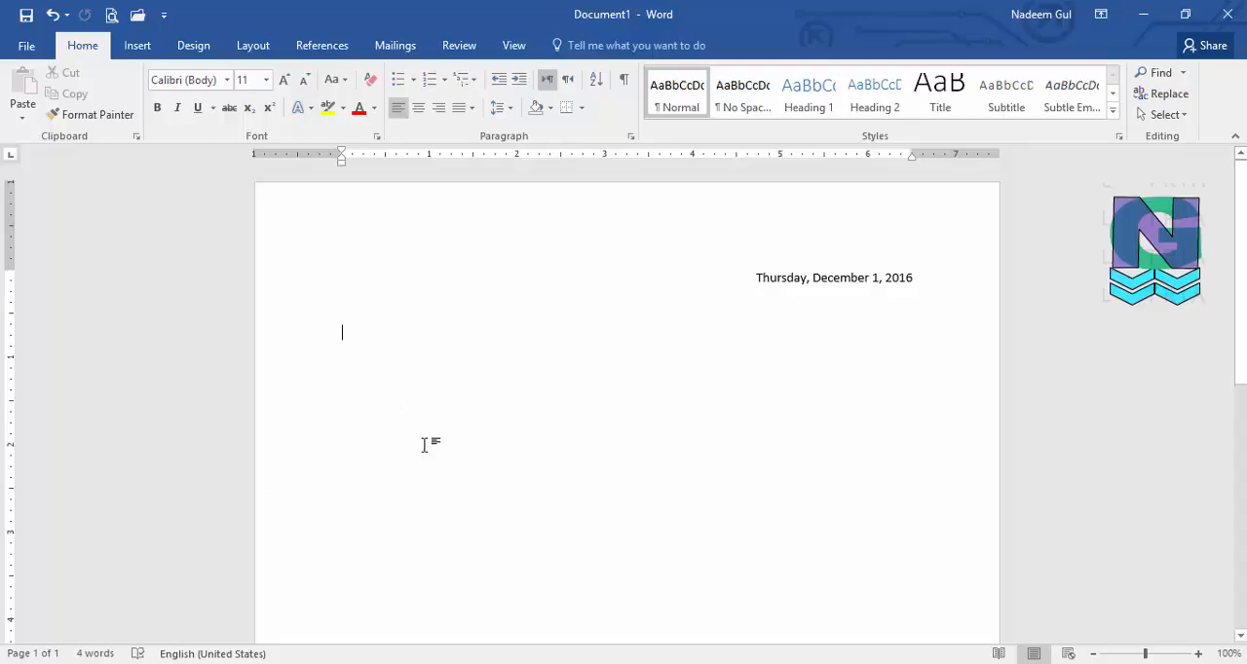
pyautogui.write('Me')
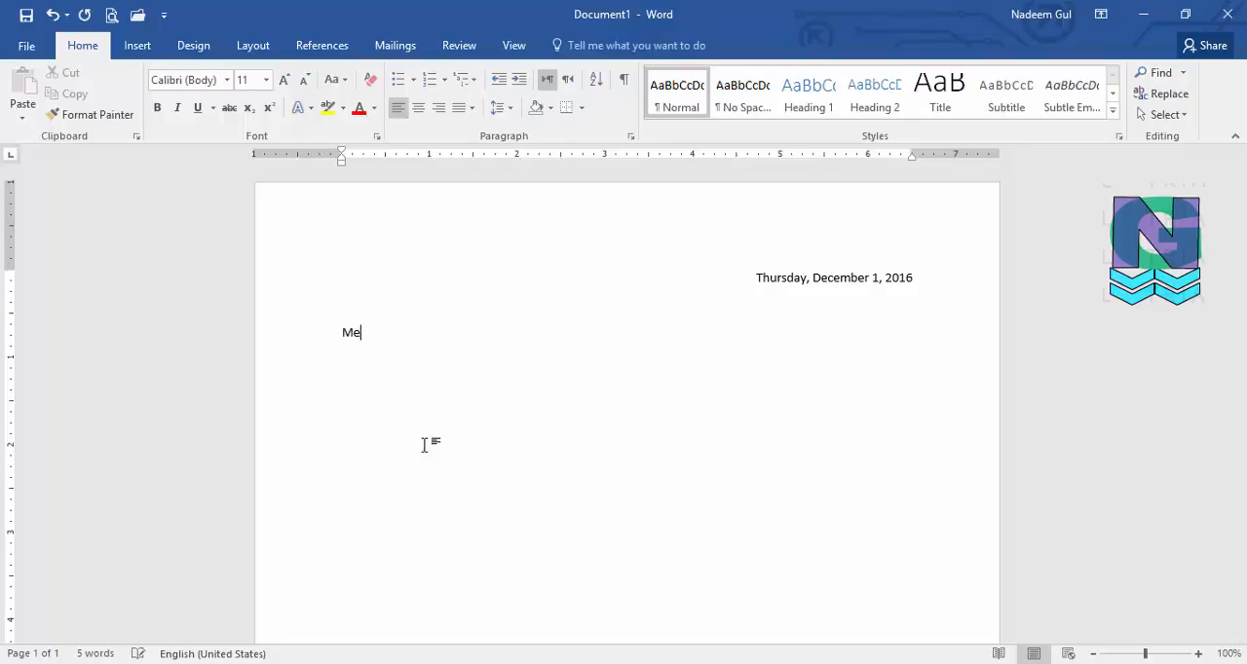
pyautogui.write('morandum')
pyautogui.press('Return')
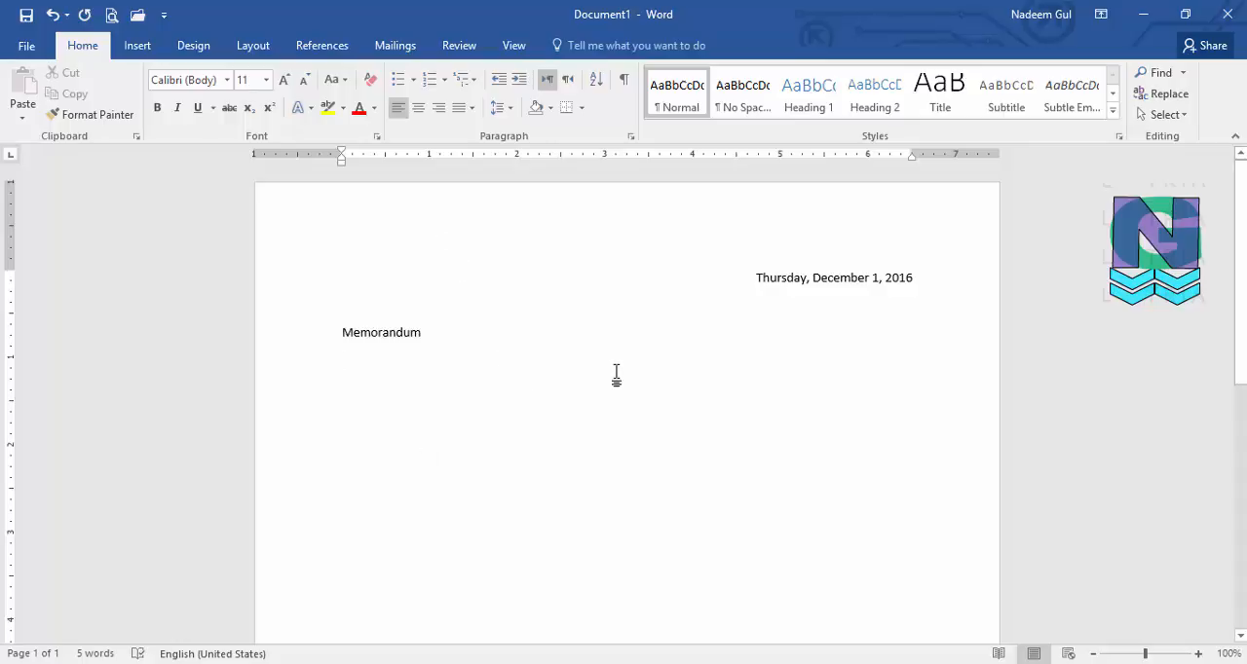
# Add the centred line "This is some text" below "Memorandum" and start a new line
pyautogui.hotkey('ctrl', 'e')
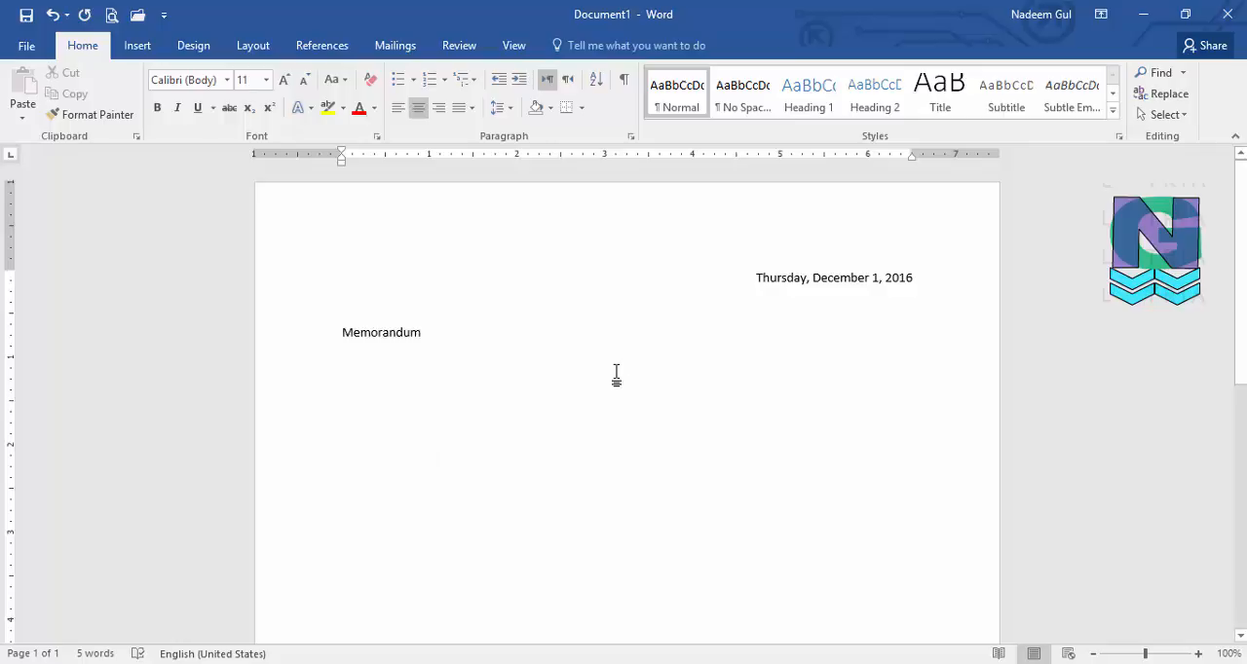
pyautogui.write('this')
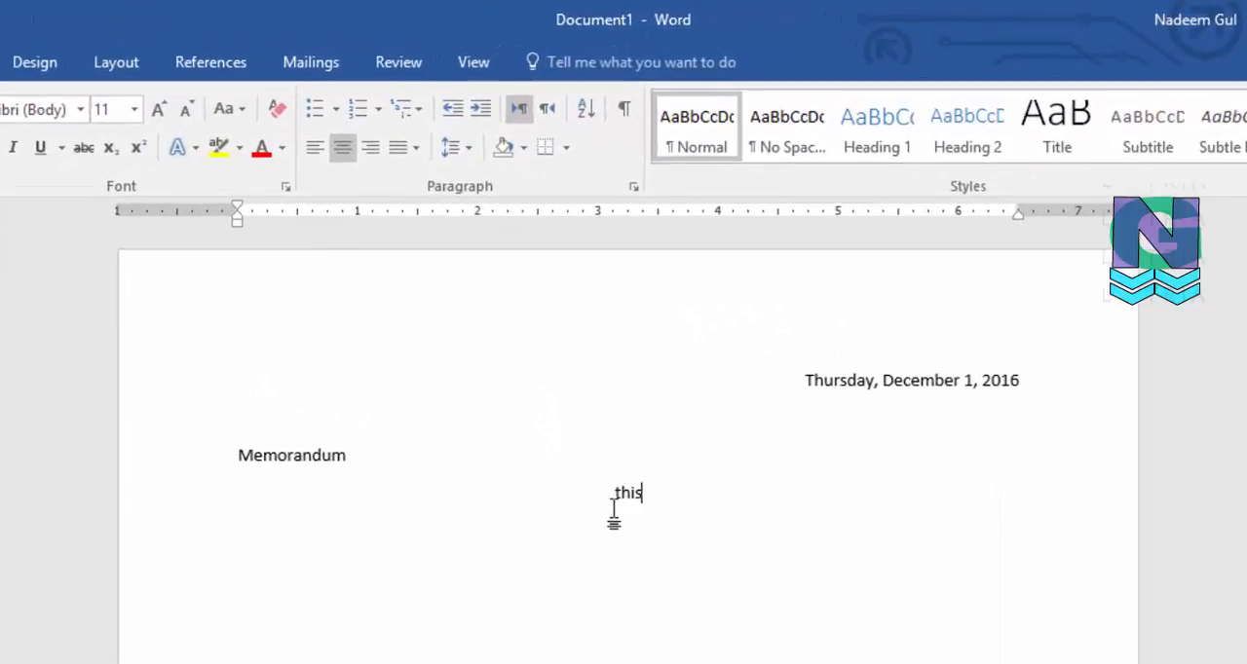
pyautogui.write(' is so')
pyautogui.press('BackSpace')
pyautogui.press('BackSpace')
pyautogui.write('some text')
pyautogui.press('Return')
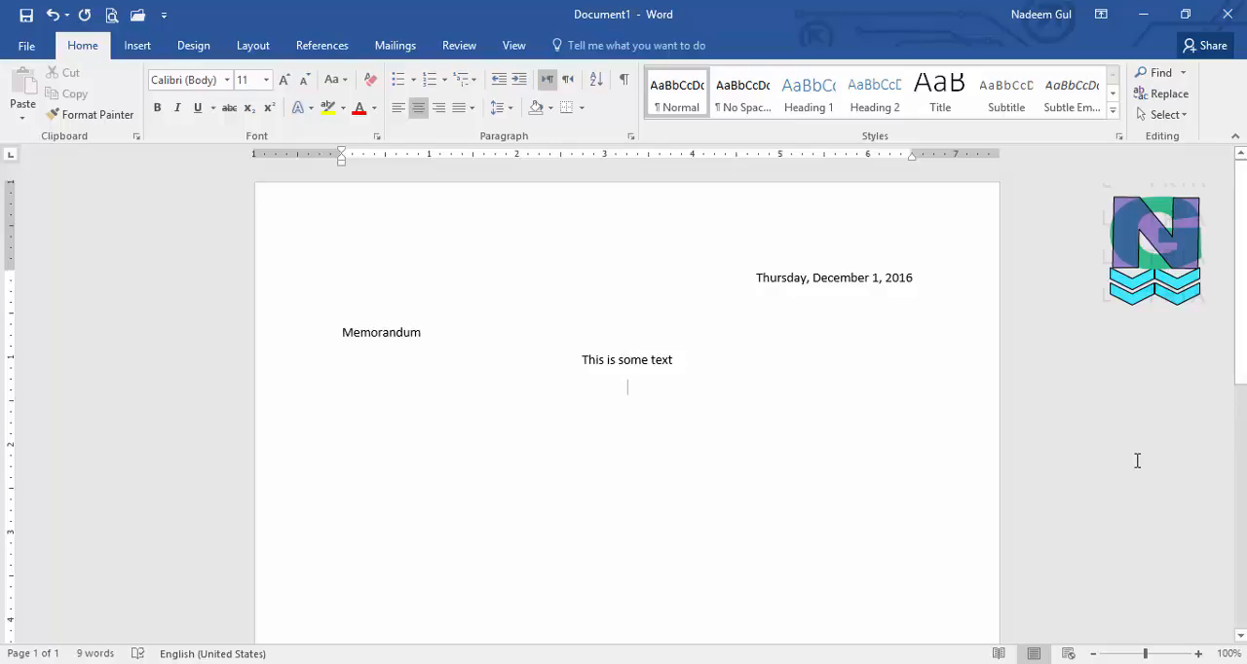
# Switch the empty last line's alignment to left, to centre, and finally to right
pyautogui.hotkey('ctrl', 'l')
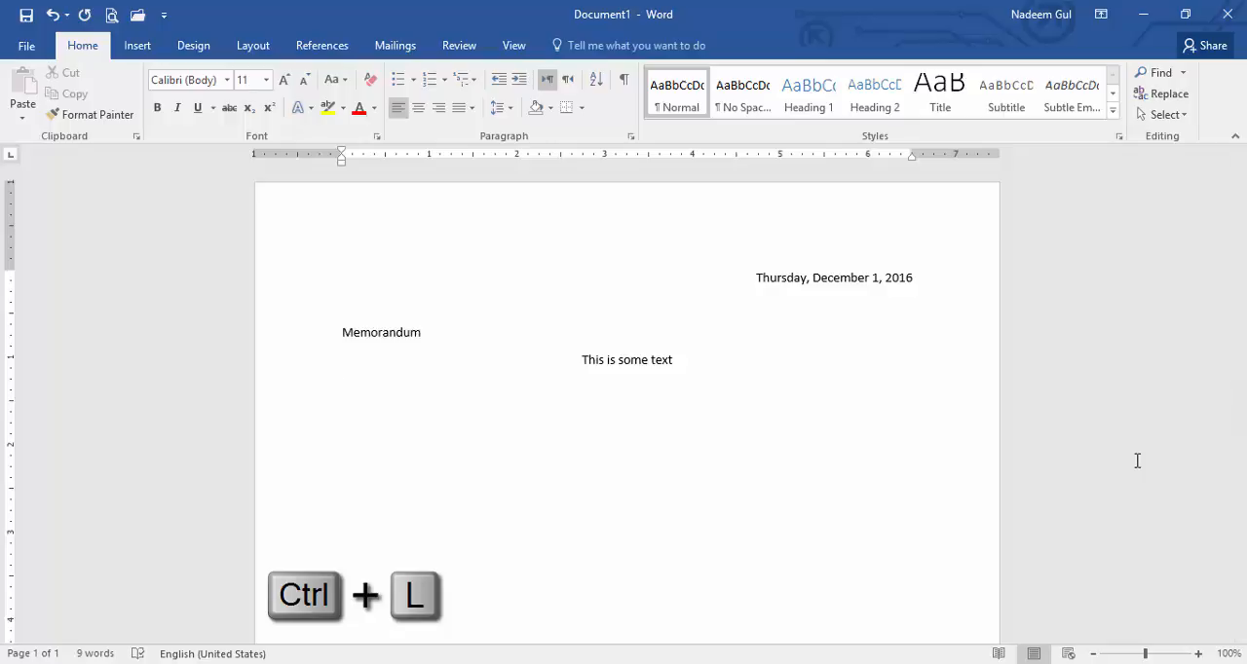
pyautogui.hotkey('ctrl', 'e')
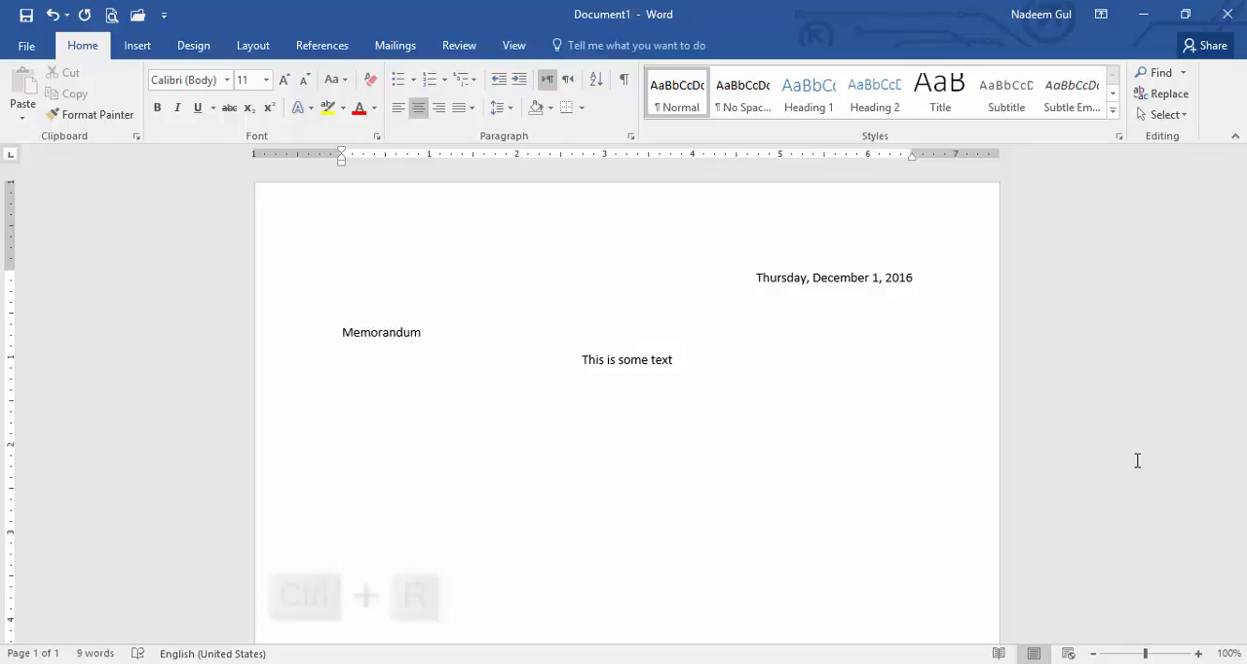
pyautogui.hotkey('ctrl', 'r')
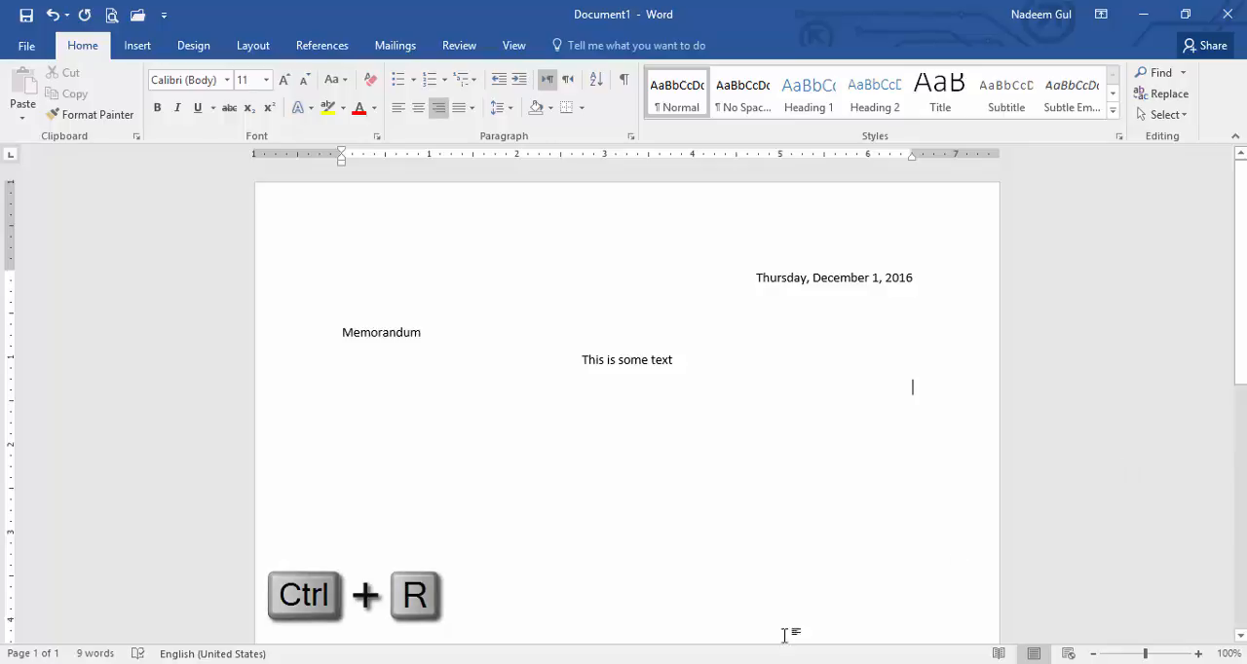
# Return to LH_press_release0201.docx and select the whole headline "Modern Events Space and Meeting Room in Belden Place, San Francisco"
pyautogui.moveTo(741, 663)
pyautogui.click(640, 595)
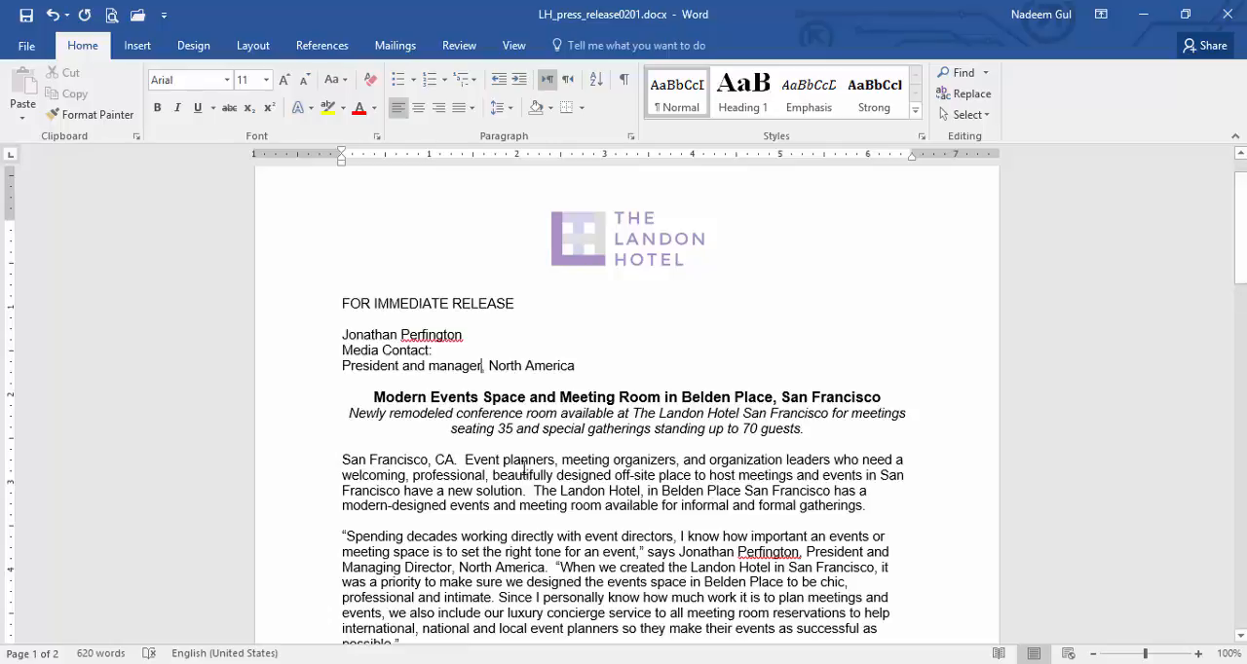
pyautogui.doubleClick(501, 396)
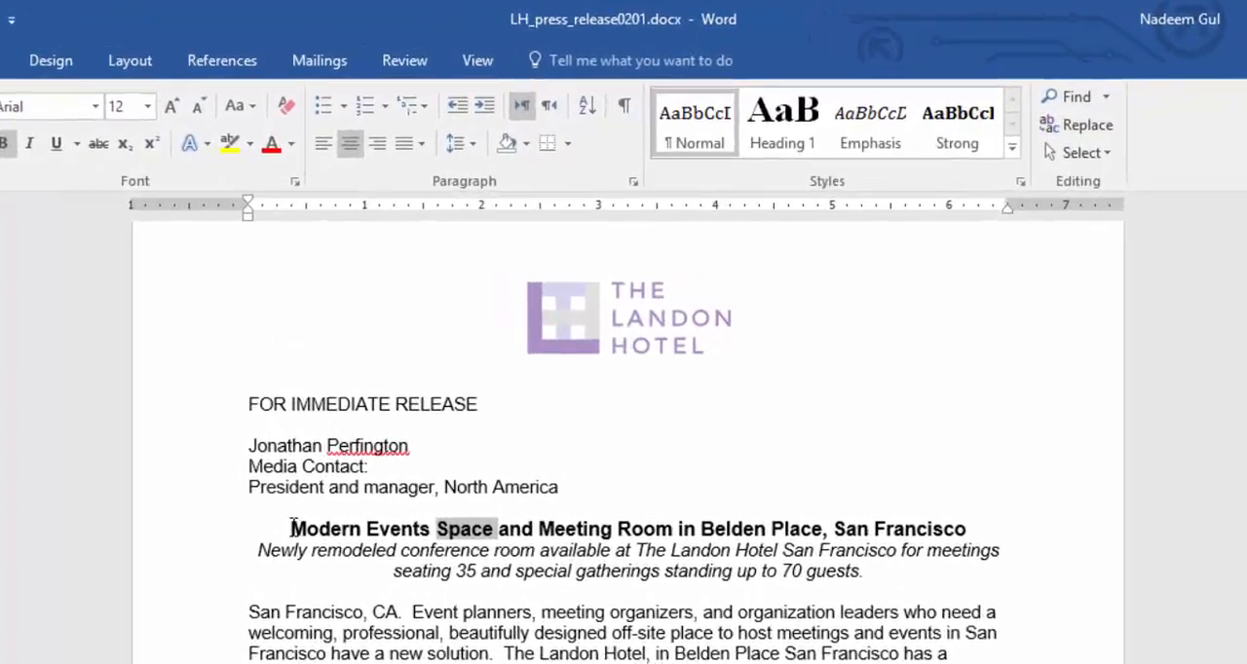
pyautogui.moveTo(373, 397); pyautogui.dragTo(413, 397)
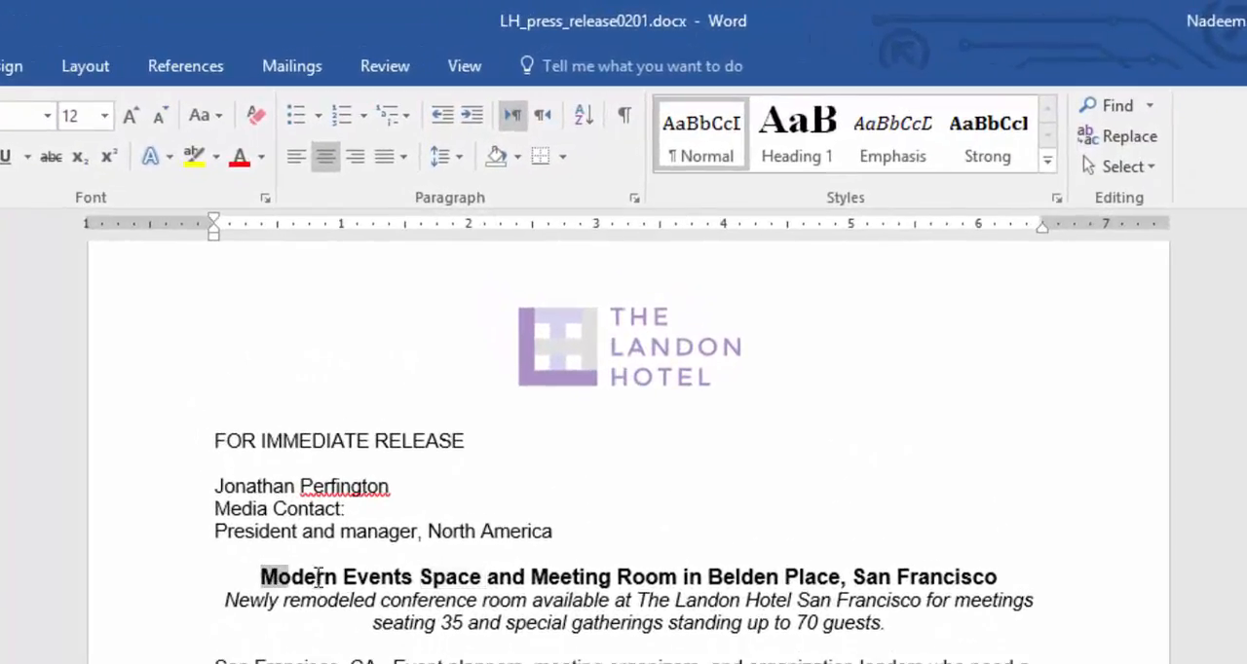
pyautogui.moveTo(317, 577); pyautogui.dragTo(589, 583)
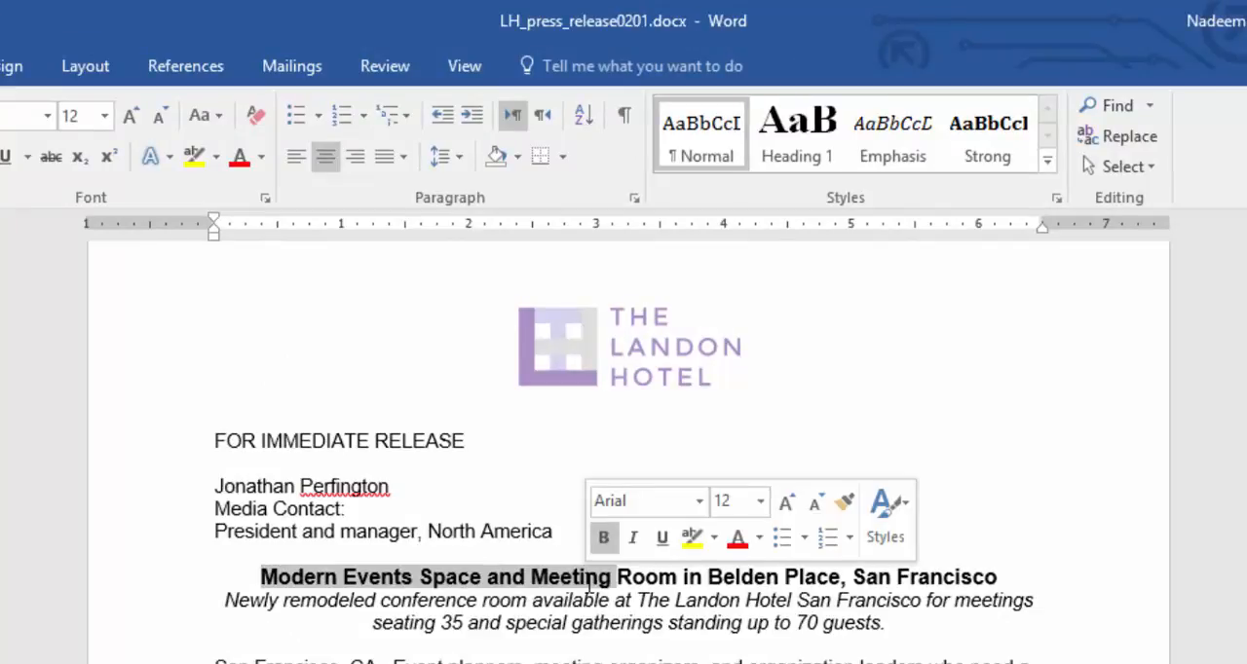
pyautogui.click(264, 576)
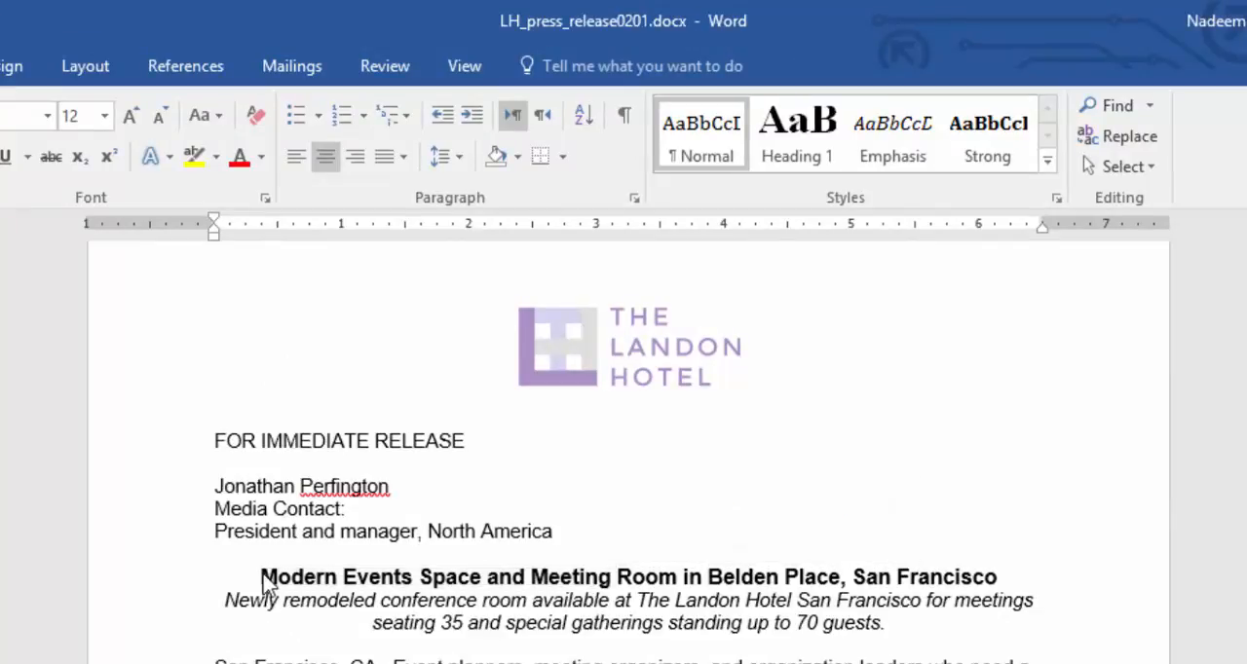
pyautogui.moveTo(264, 578); pyautogui.dragTo(1004, 588)
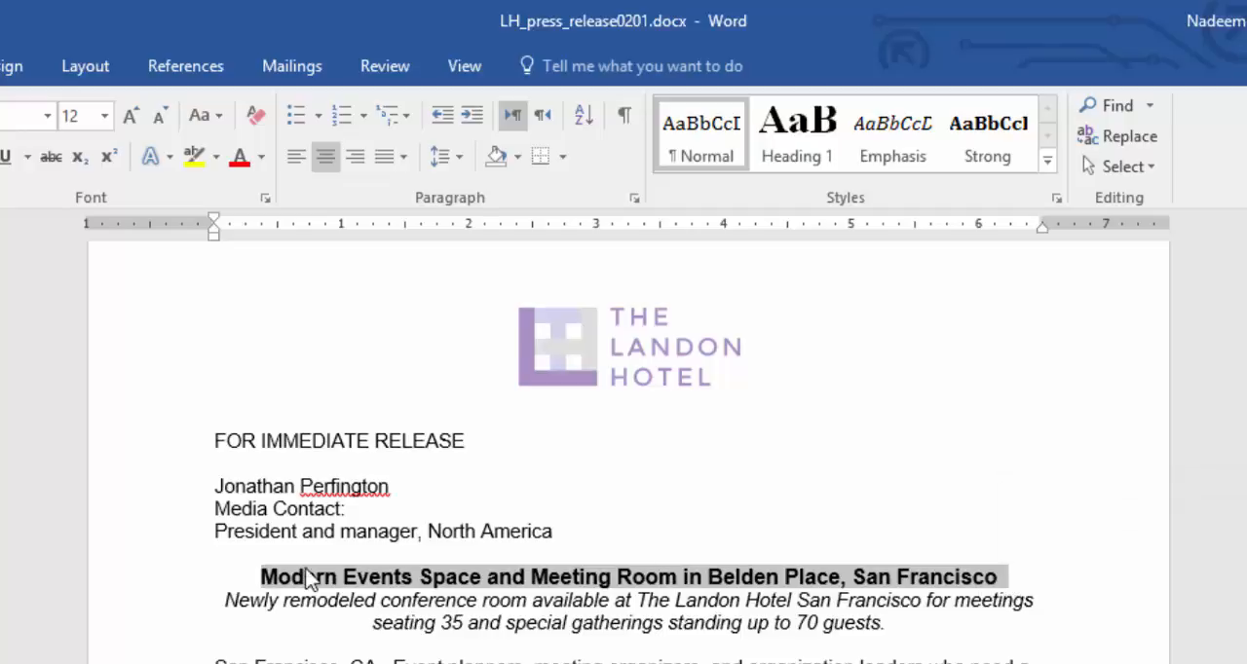
# Select the text from the headline into the "Spending decades" paragraph, and reselect only the headline before clearing the selection
pyautogui.click(265, 601)
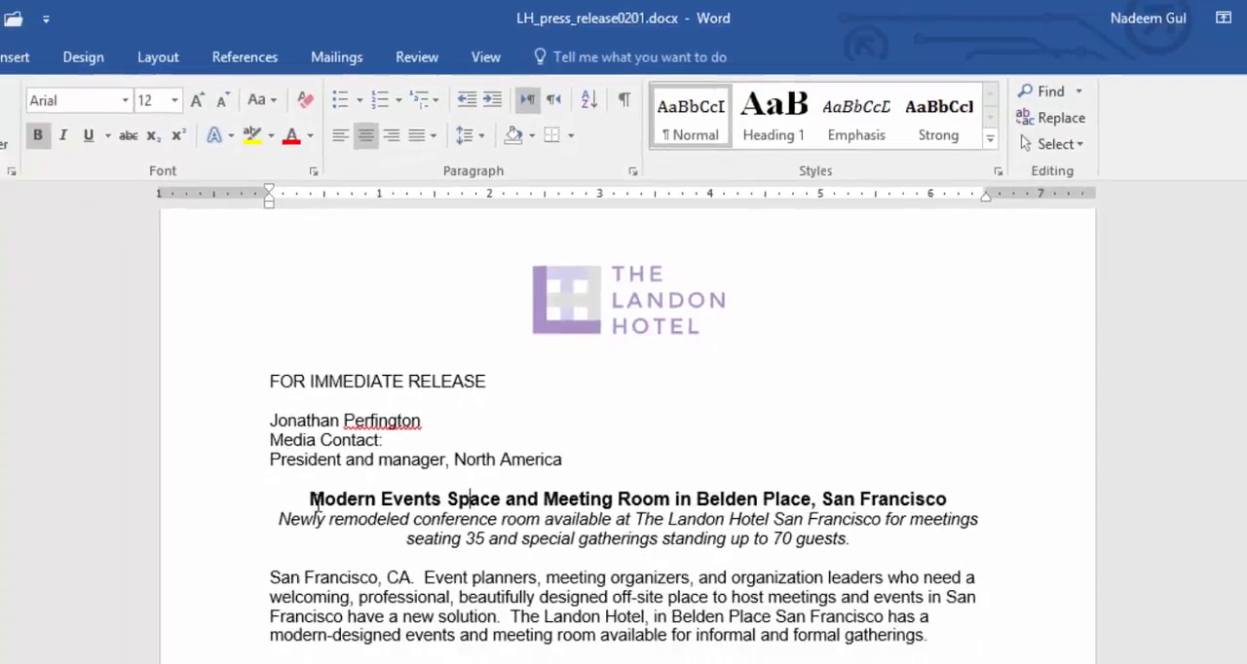
pyautogui.moveTo(264, 577); pyautogui.dragTo(290, 620)
pyautogui.moveTo(395, 425); pyautogui.dragTo(419, 609)
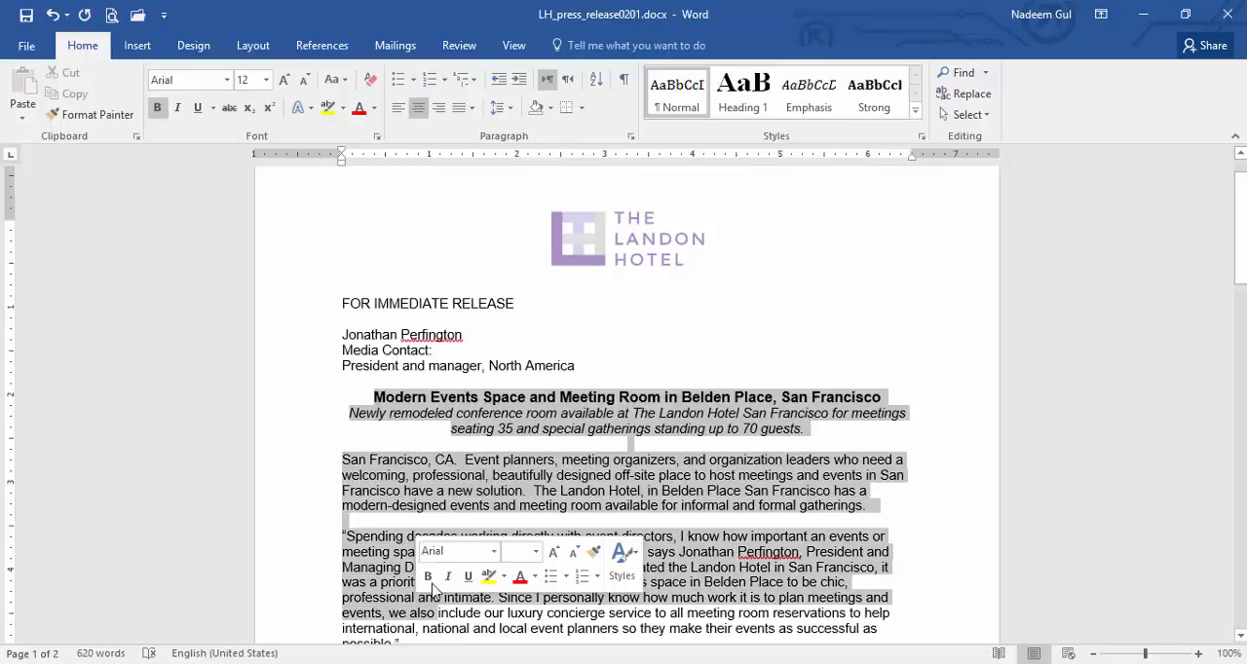
pyautogui.click(517, 480)
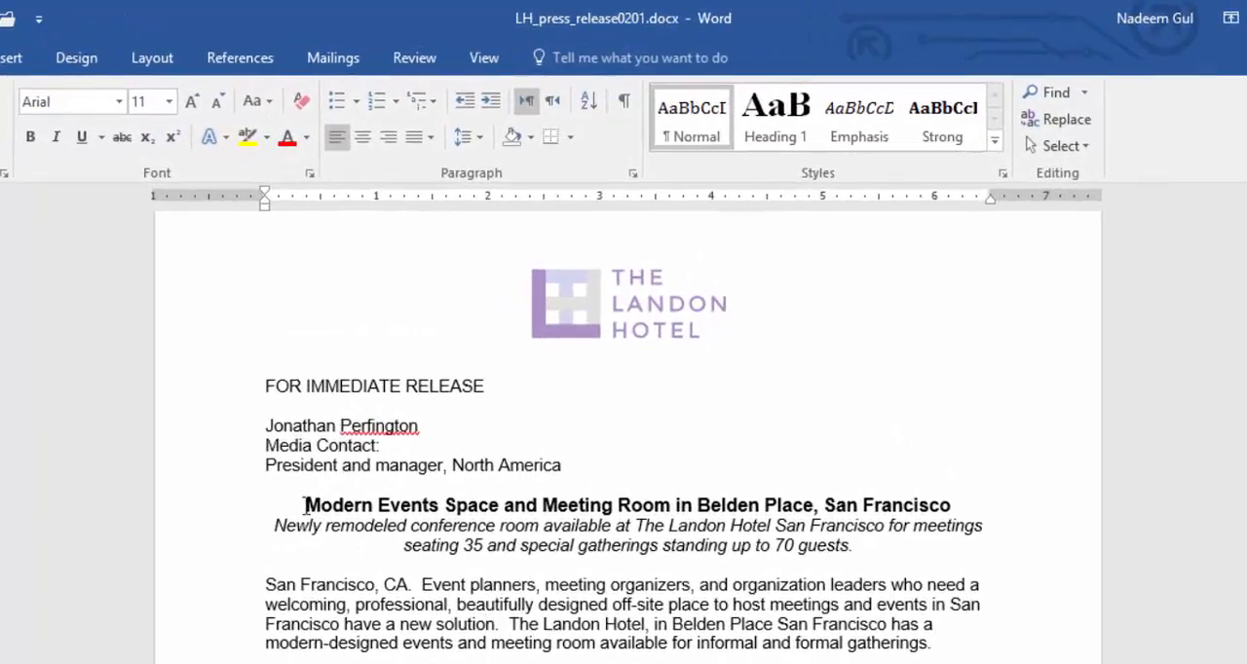
pyautogui.moveTo(304, 505); pyautogui.dragTo(937, 505)
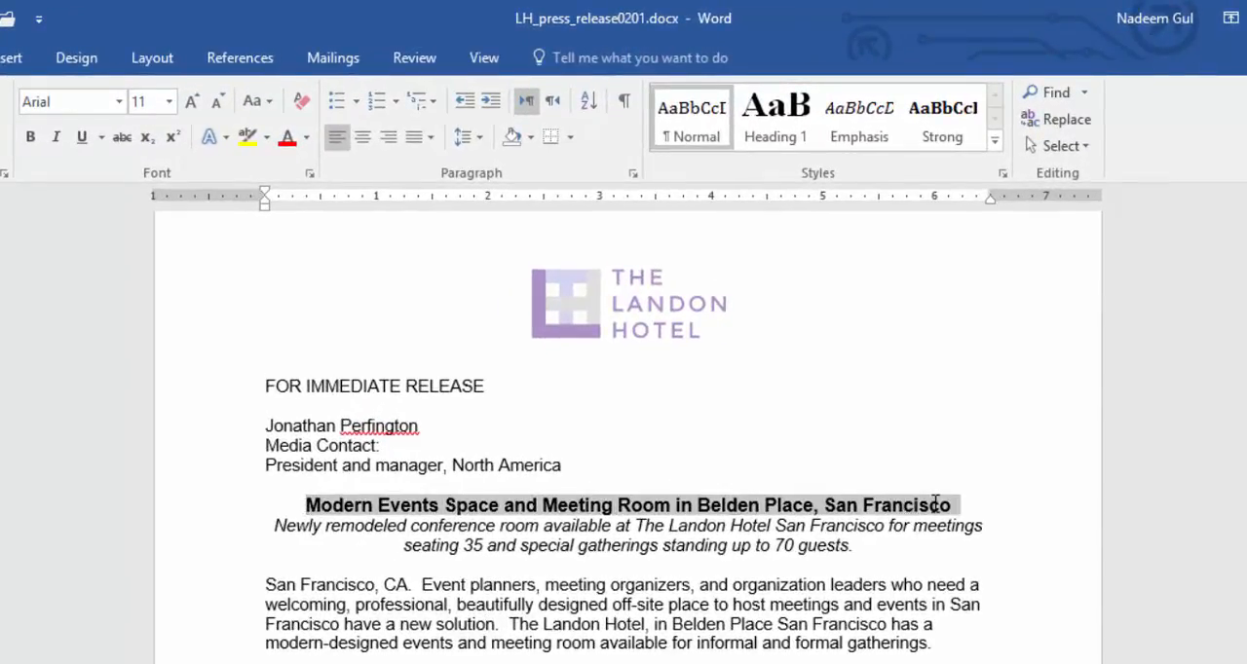
pyautogui.click(510, 622)
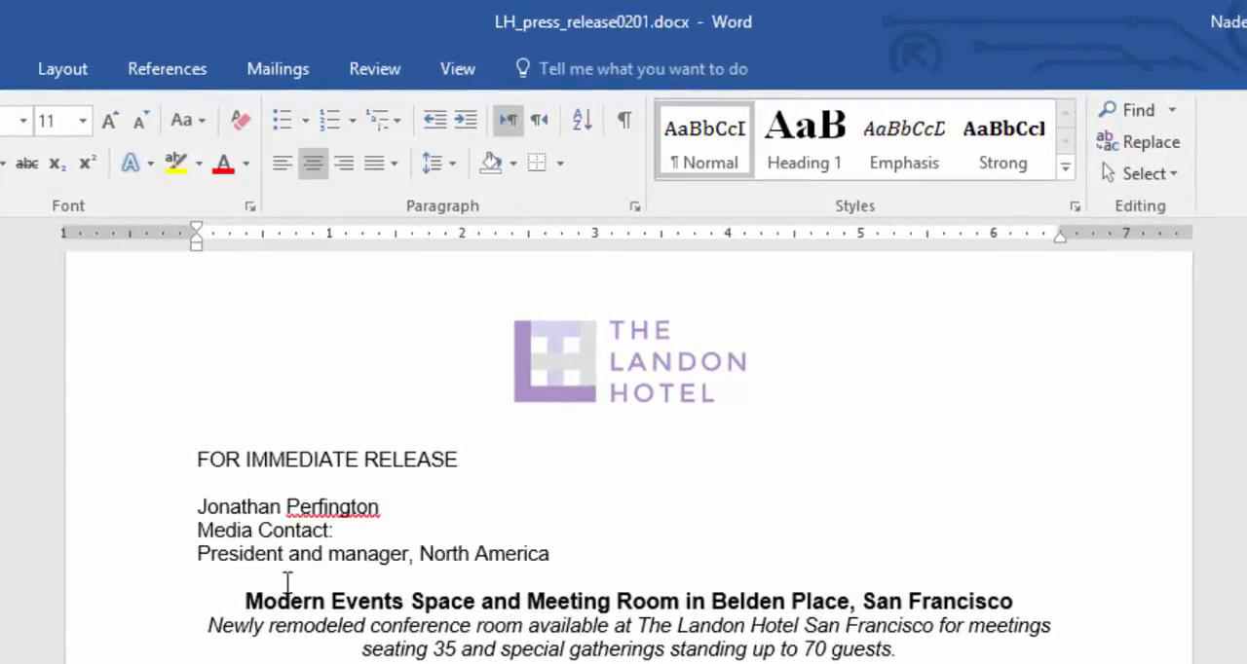
# Select the lines from the headline through the "San Francisco, CA." paragraph, and replace that selection with the whole "Spending decades" paragraph
pyautogui.click(166, 599)
pyautogui.click(145, 606)
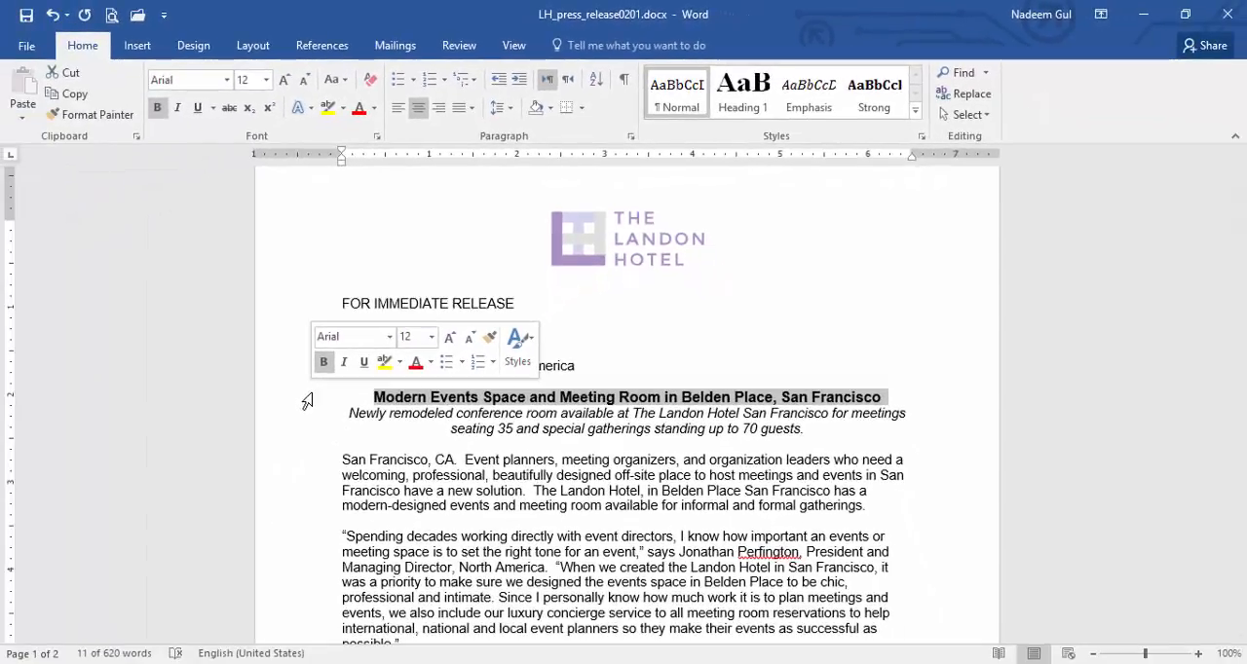
pyautogui.moveTo(306, 400); pyautogui.dragTo(301, 517)
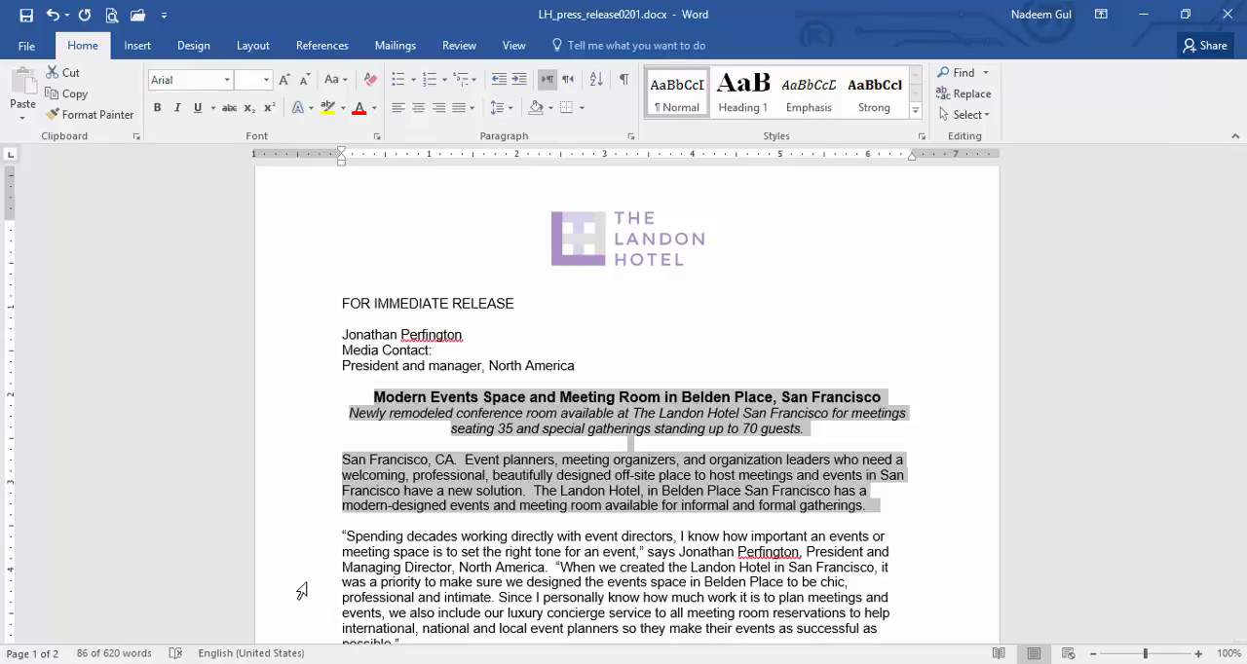
pyautogui.doubleClick(302, 591)
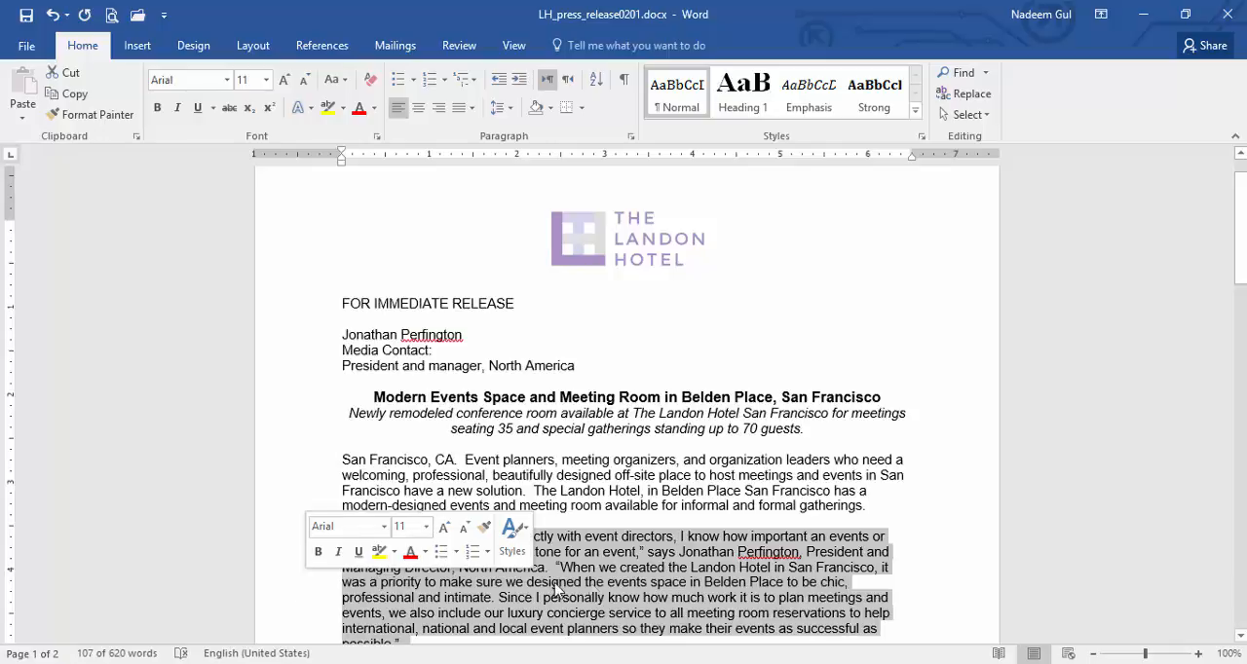
# Select the word "reserved" in the paragraph beginning "The events and meeting room", and extend the selection to that entire paragraph
pyautogui.scroll(-5, 1072, 421)
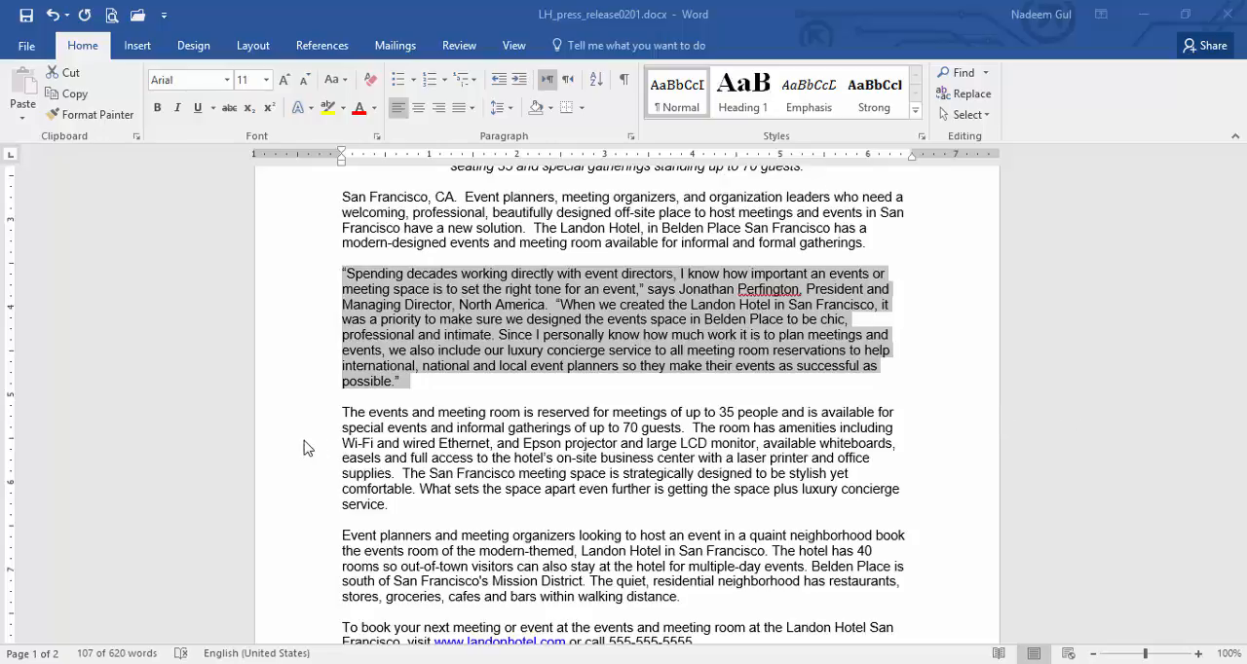
pyautogui.click(575, 416)
pyautogui.doubleClick(575, 416)
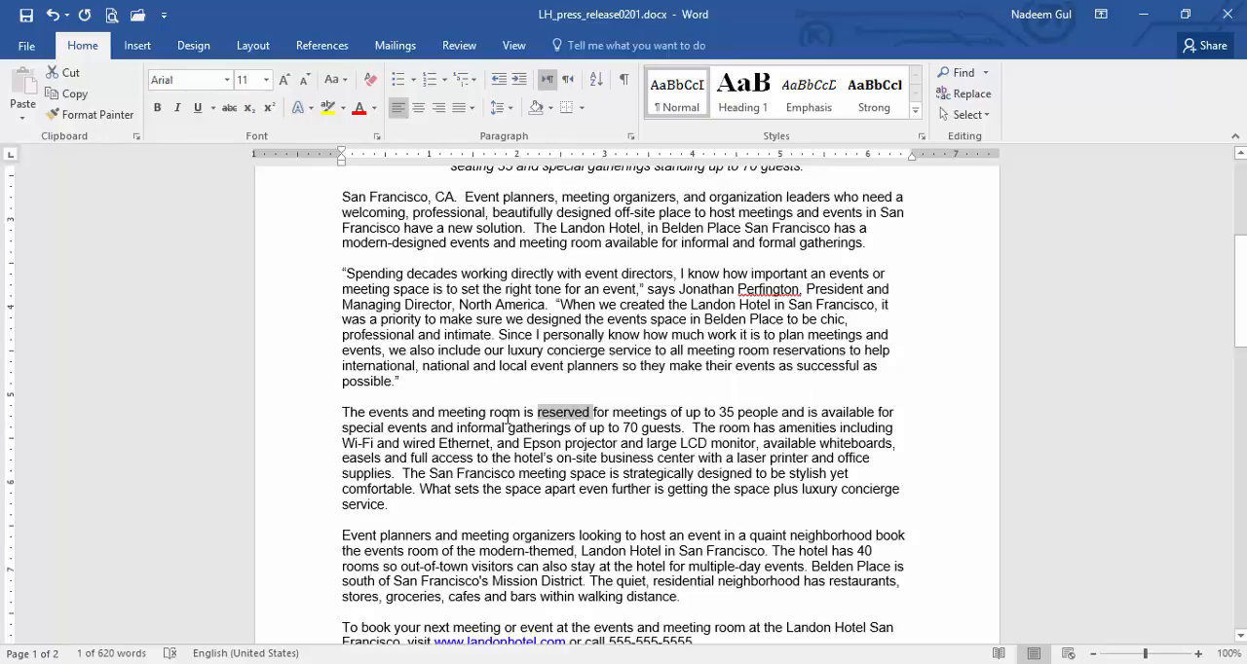
pyautogui.tripleClick(514, 427)
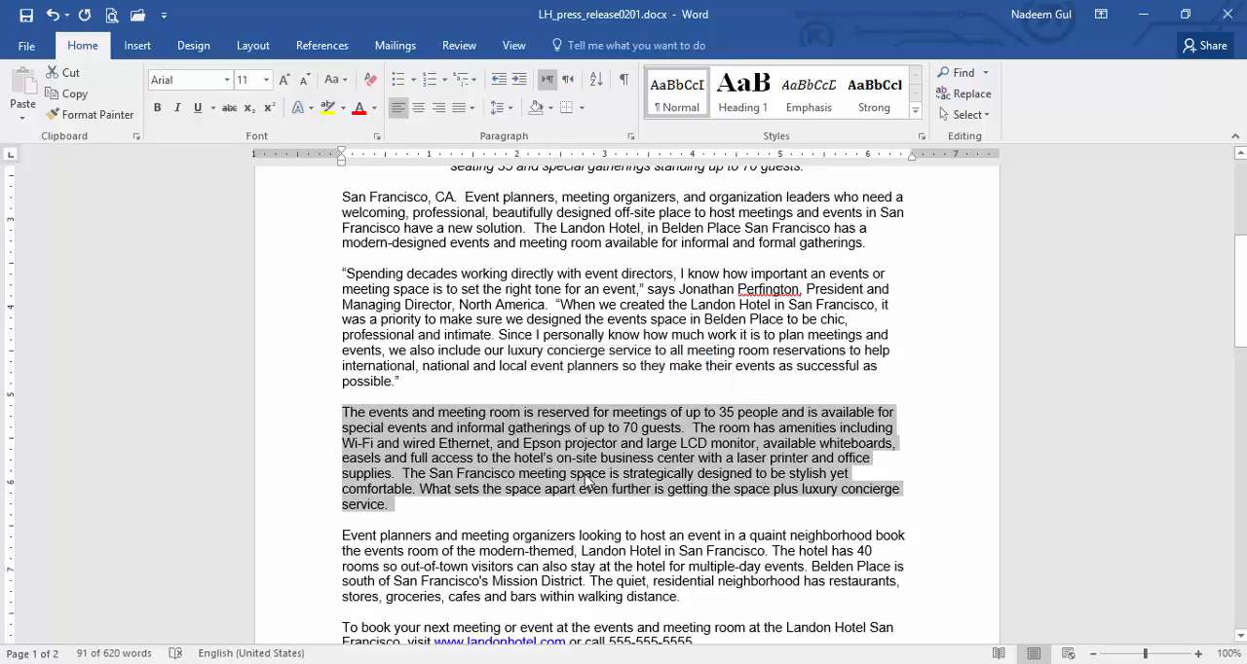